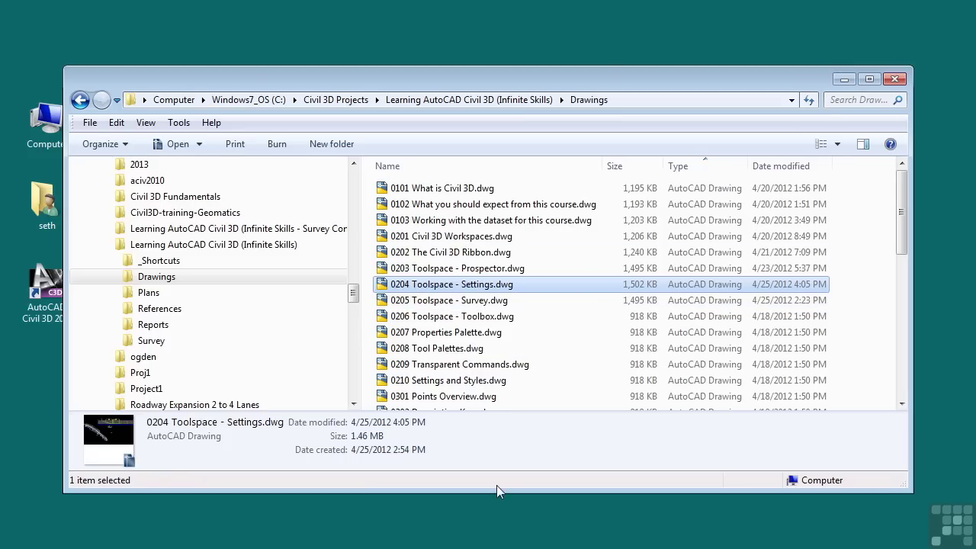
- Switch to the 0204 Toolspace - Settings drawing in AutoCAD Civil 3D and clear the contour label group selection
click(855, 81)
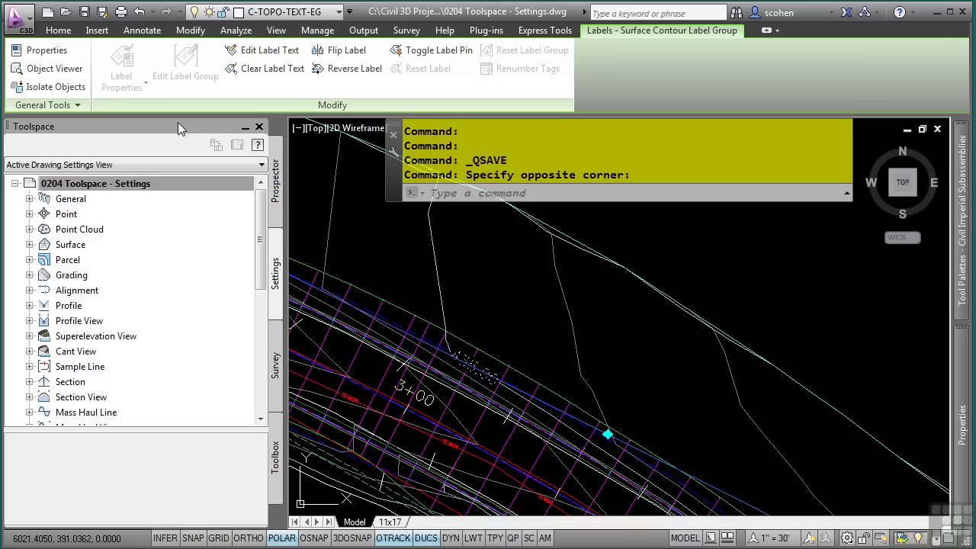
scroll(563, 419, down, 3)
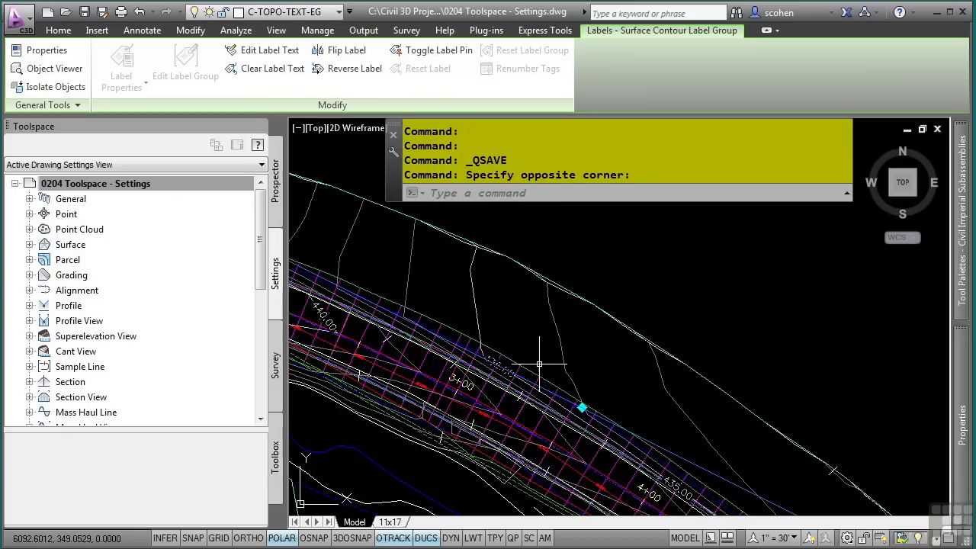
scroll(562, 420, down, 2)
middle_drag(573, 410, 562, 330)
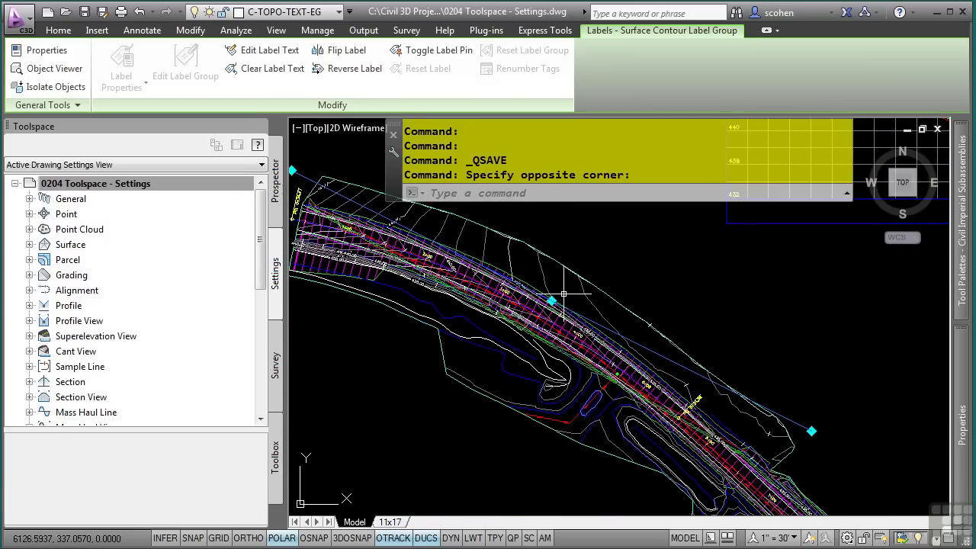
mouse_move(552, 281)
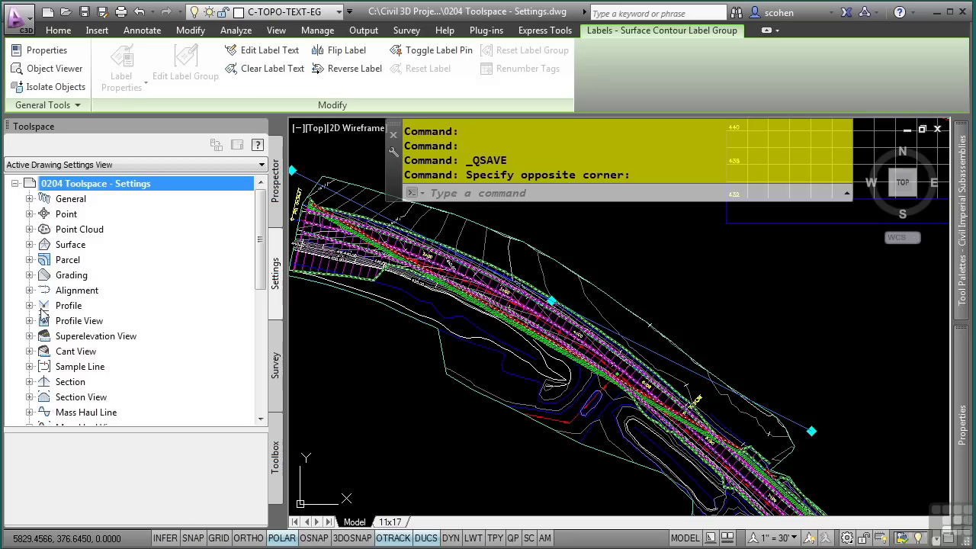
click(276, 264)
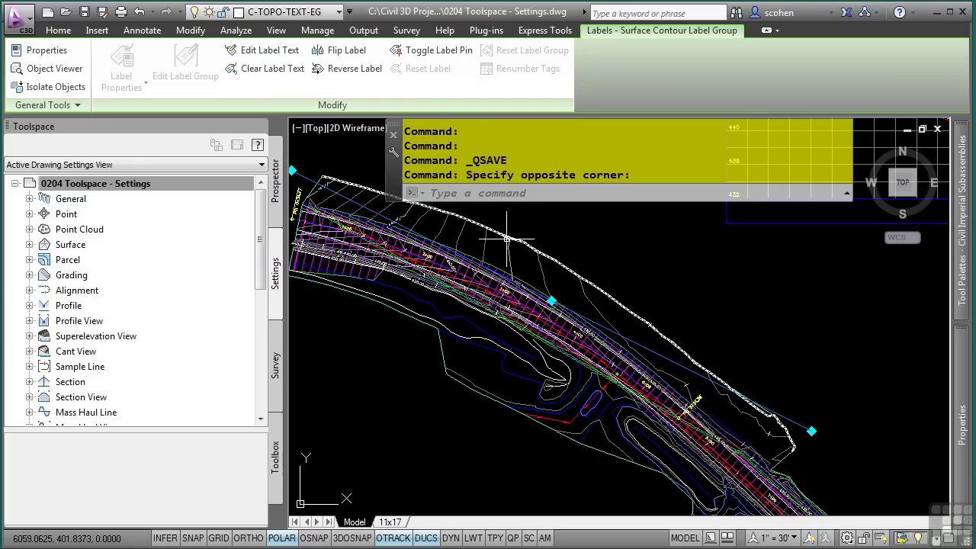
key(Escape)
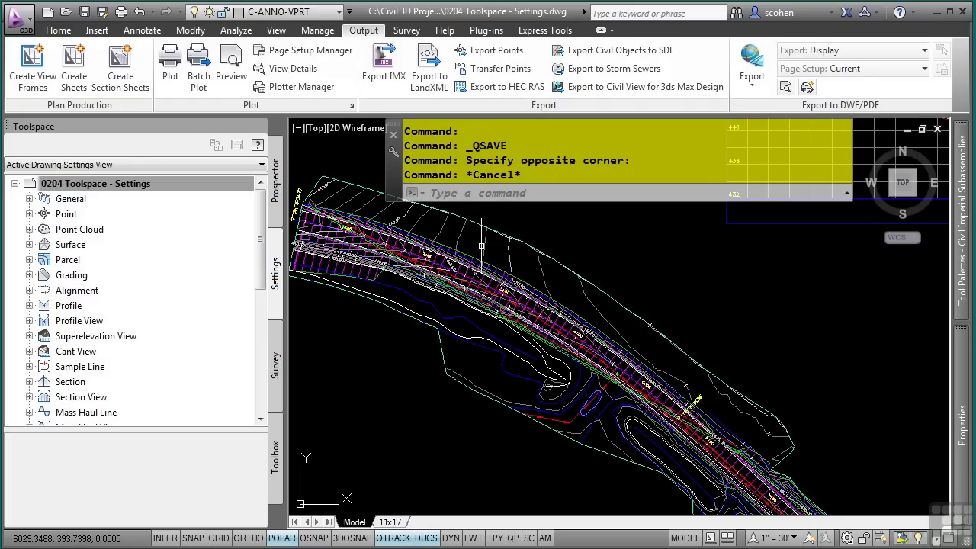
- Check which surface style is assigned in the EG surface's properties, leaving the properties unchanged
click(487, 254)
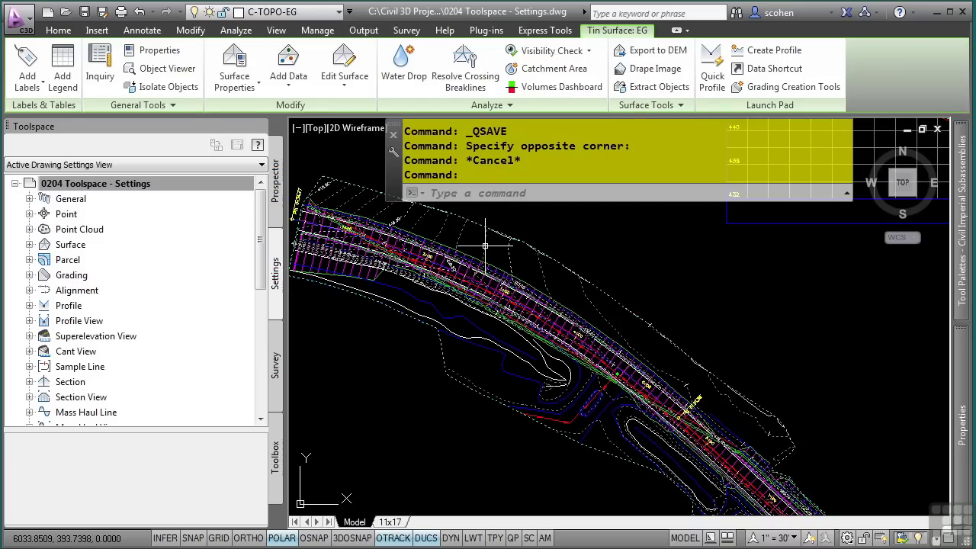
click(248, 67)
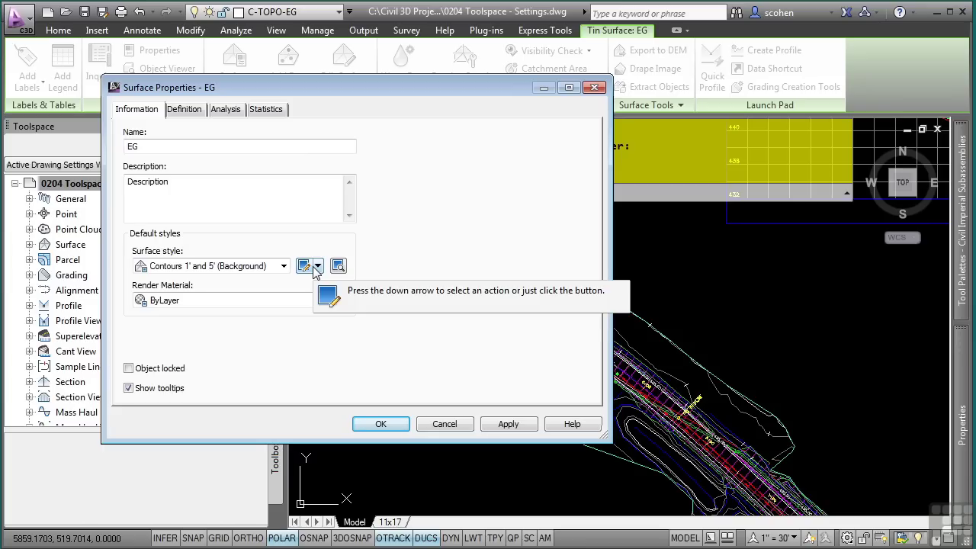
click(446, 424)
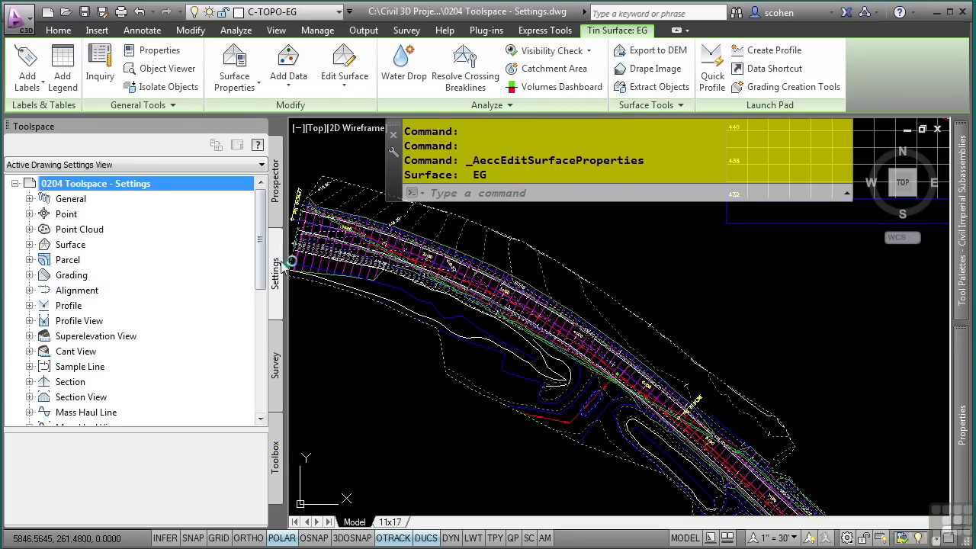
- Open the surface style Contours 1' and 5' (Background) for editing from the drawing's settings tree
click(30, 245)
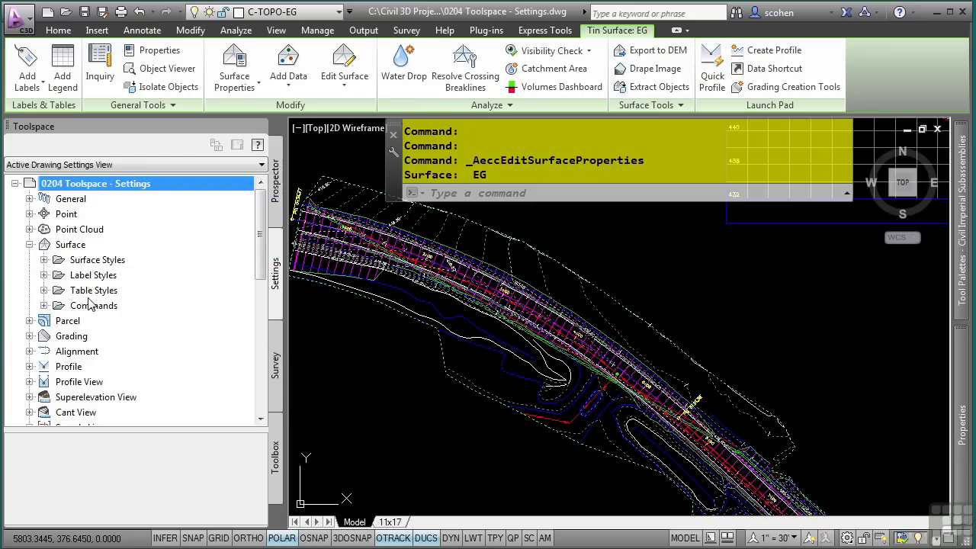
click(44, 260)
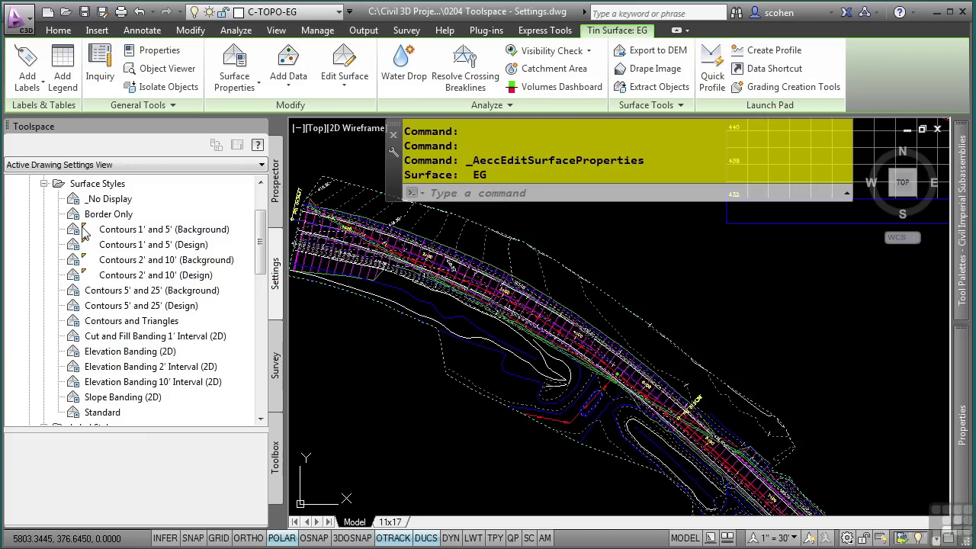
mouse_move(85, 233)
mouse_move(166, 235)
mouse_down()
mouse_move(302, 239)
mouse_move(455, 263)
mouse_up()
right_click(149, 236)
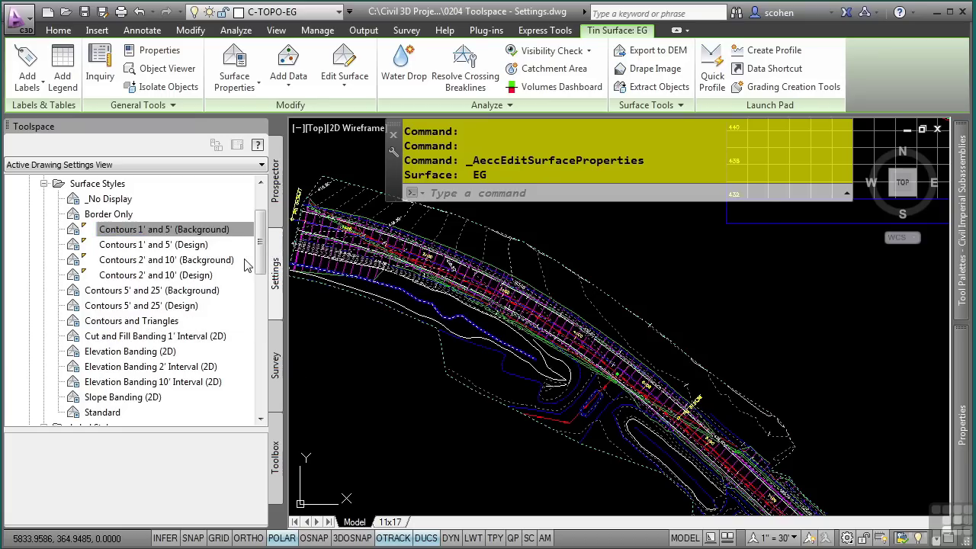
click(190, 241)
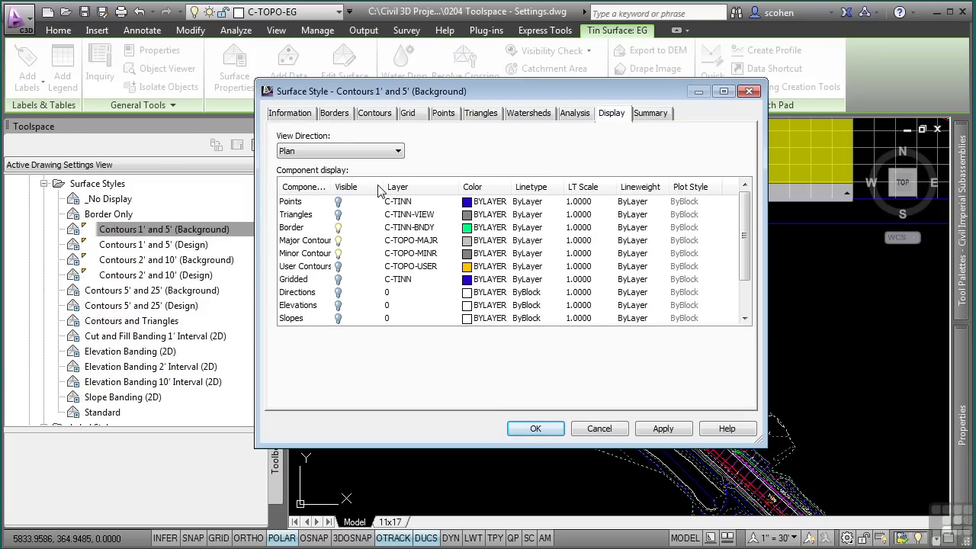
- Review the surface style's general information, border and contour settings
click(303, 113)
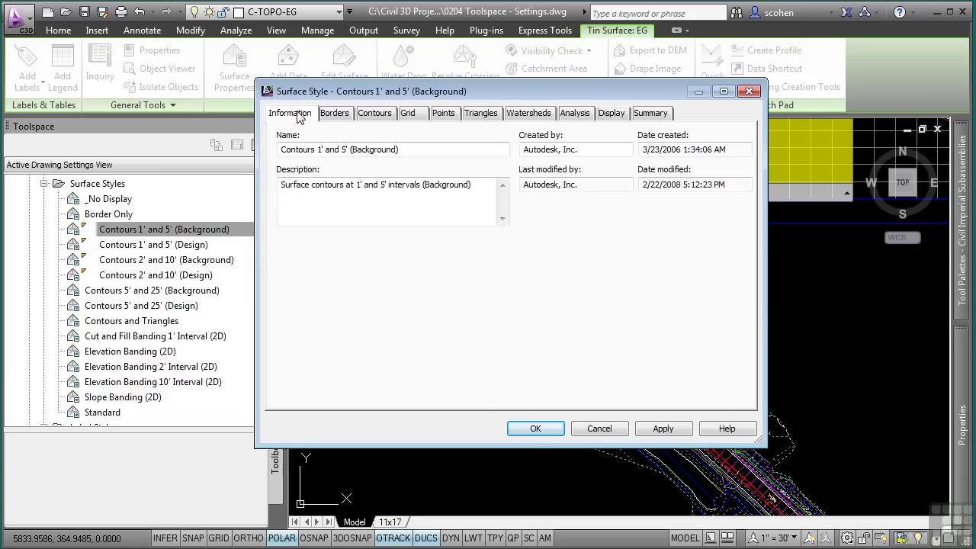
click(340, 114)
click(369, 113)
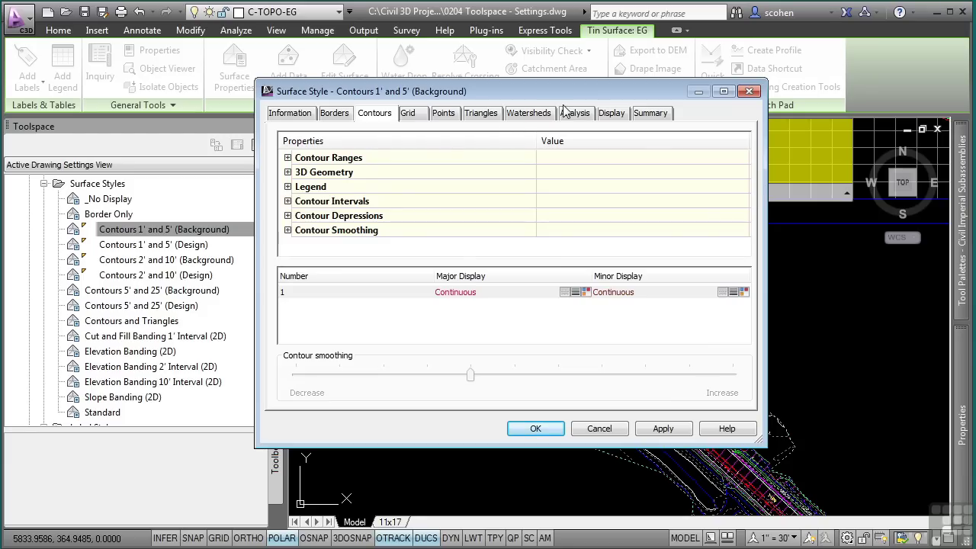
- Turn on the visibility of the Points component in the surface style's plan display
click(609, 116)
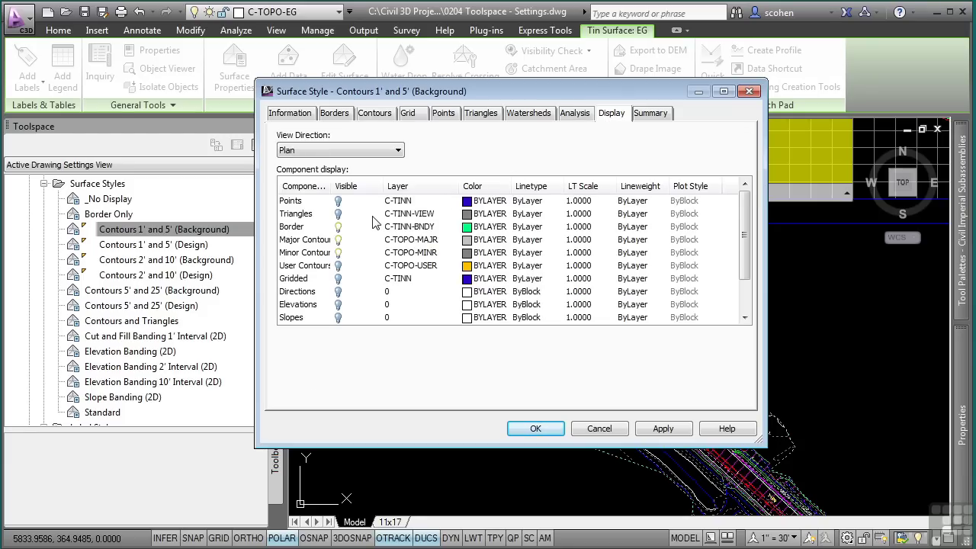
click(338, 201)
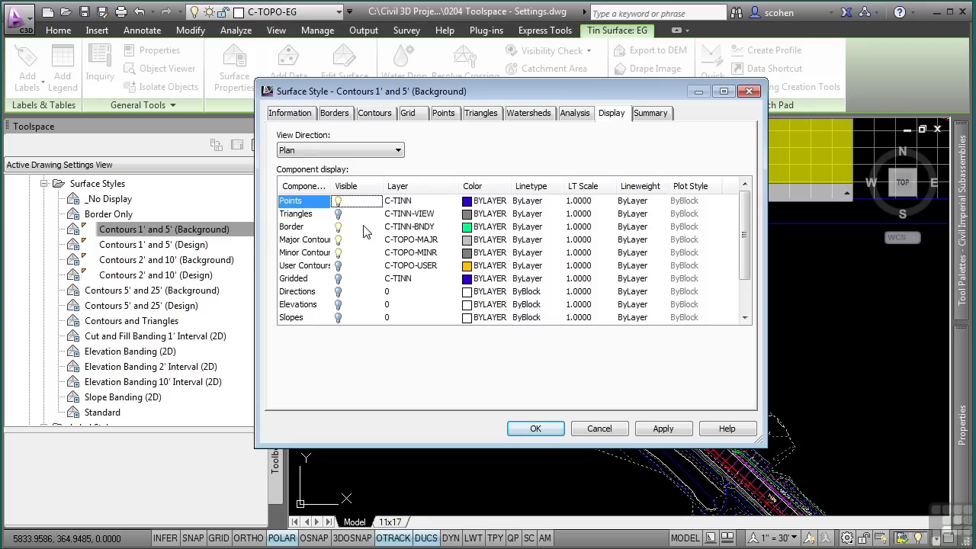
- Examine the surface style's component display for the Model and Section view directions, and return to Plan
click(347, 152)
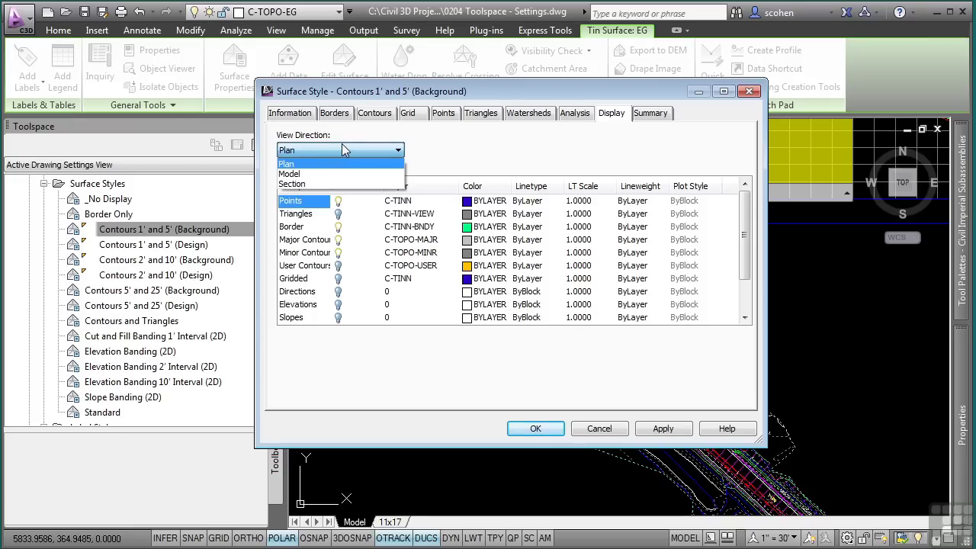
click(289, 174)
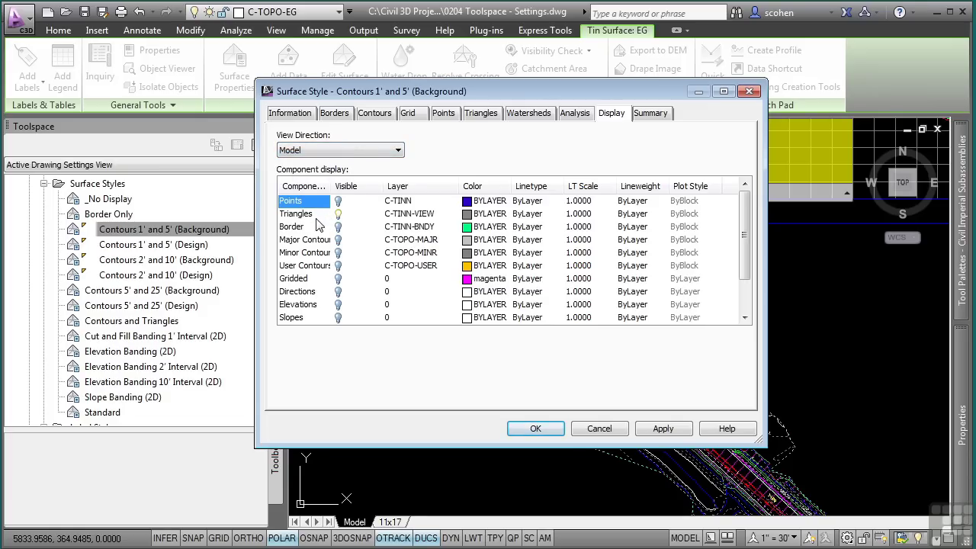
click(337, 151)
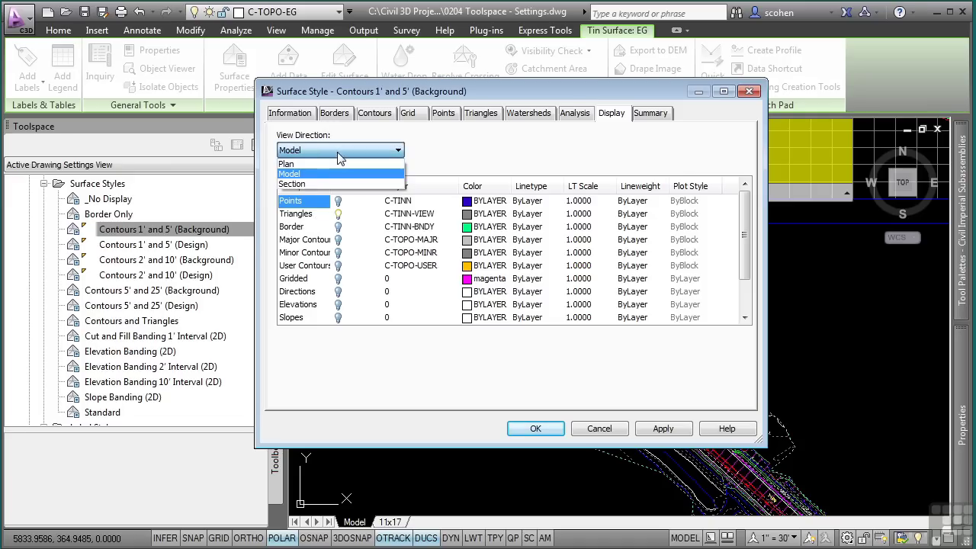
click(309, 186)
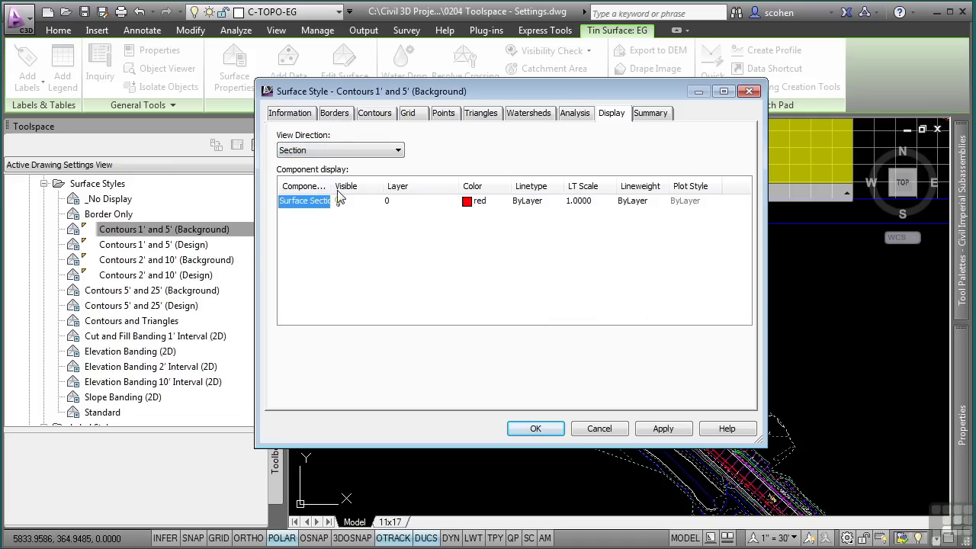
click(339, 200)
click(394, 150)
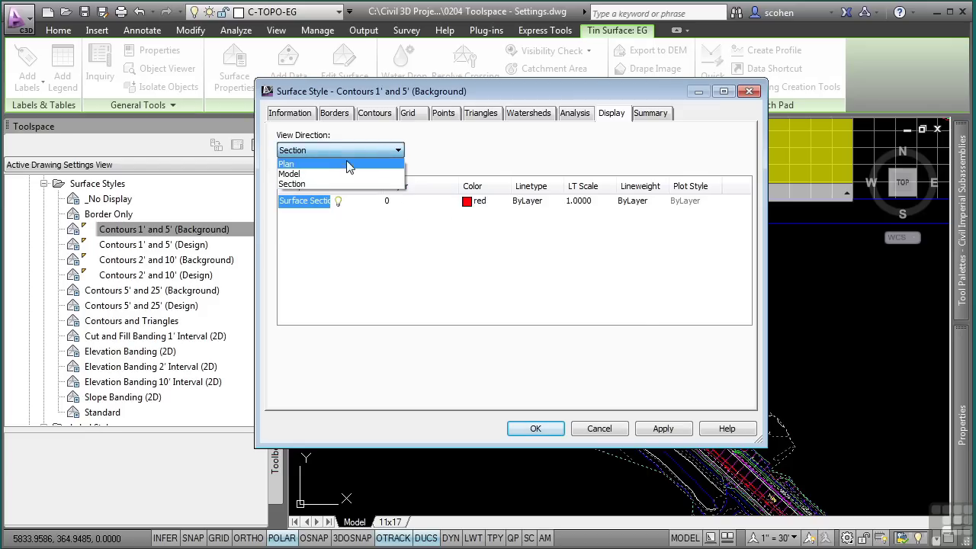
click(337, 161)
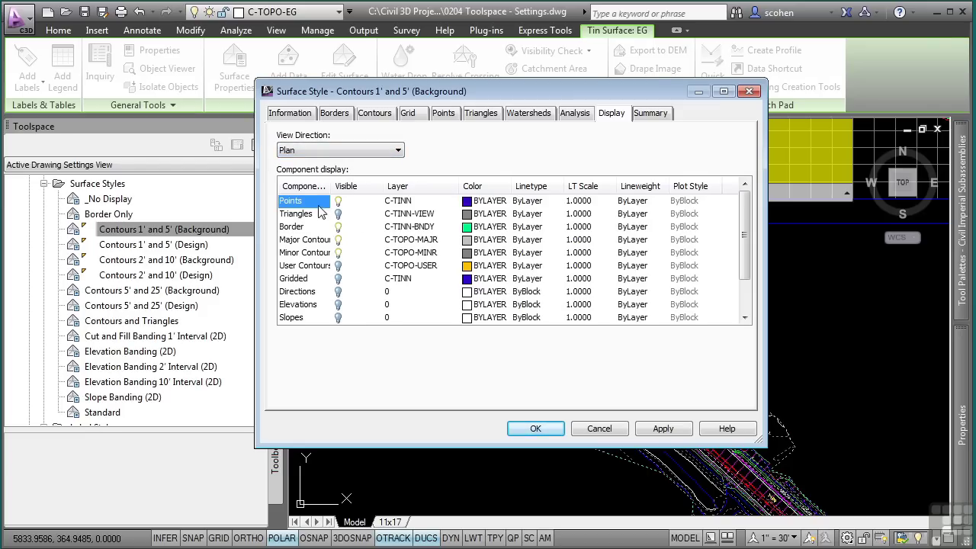
- Apply the surface style with its points shown, hide the Points component again and accept the style
click(676, 428)
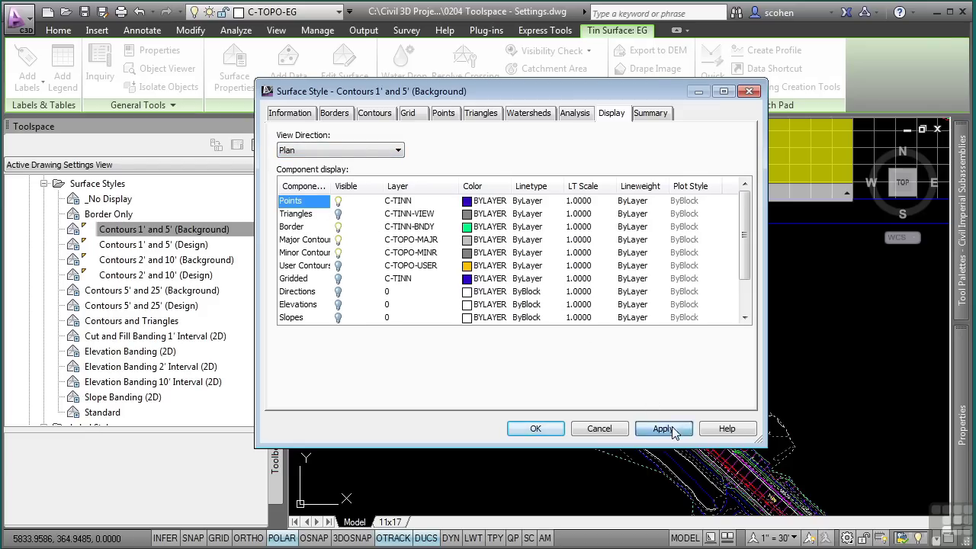
drag(645, 94, 320, 87)
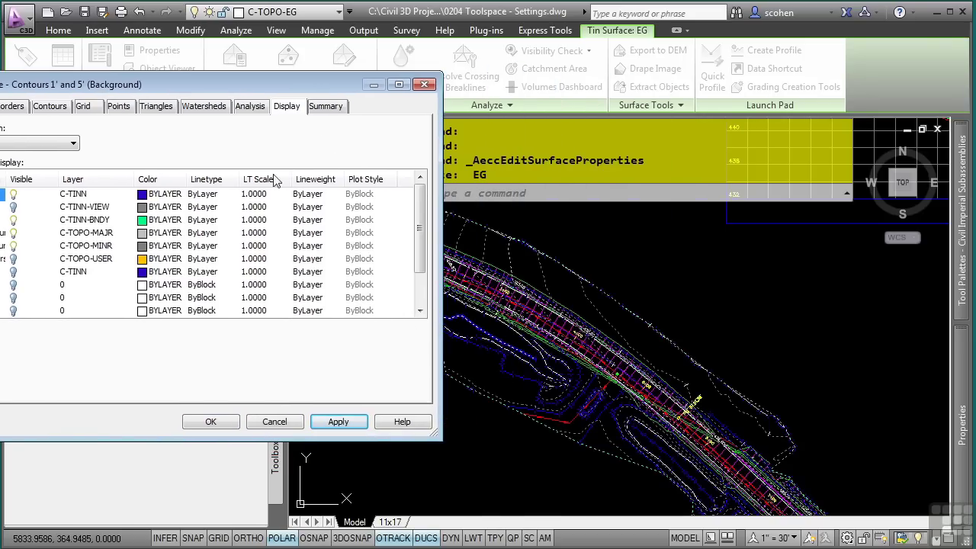
drag(239, 88, 529, 109)
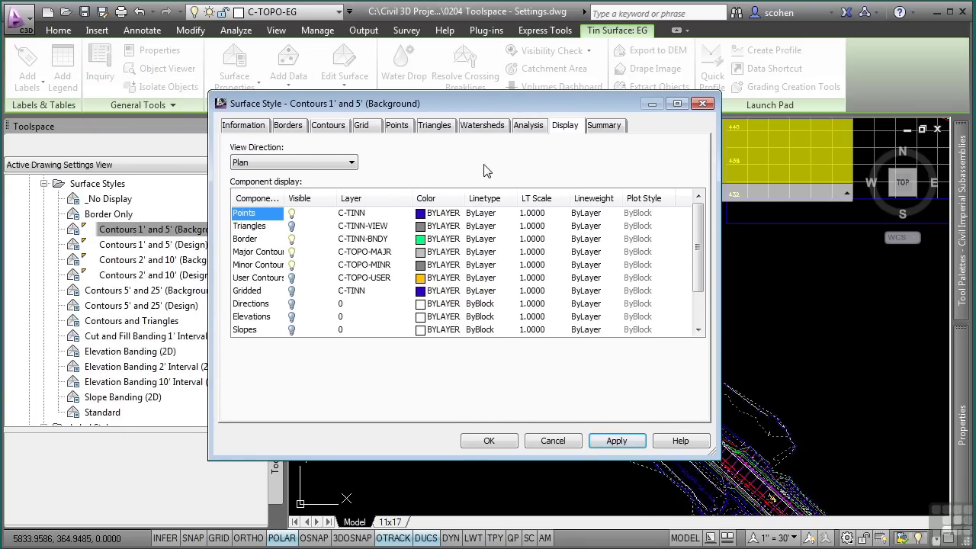
click(291, 215)
click(489, 441)
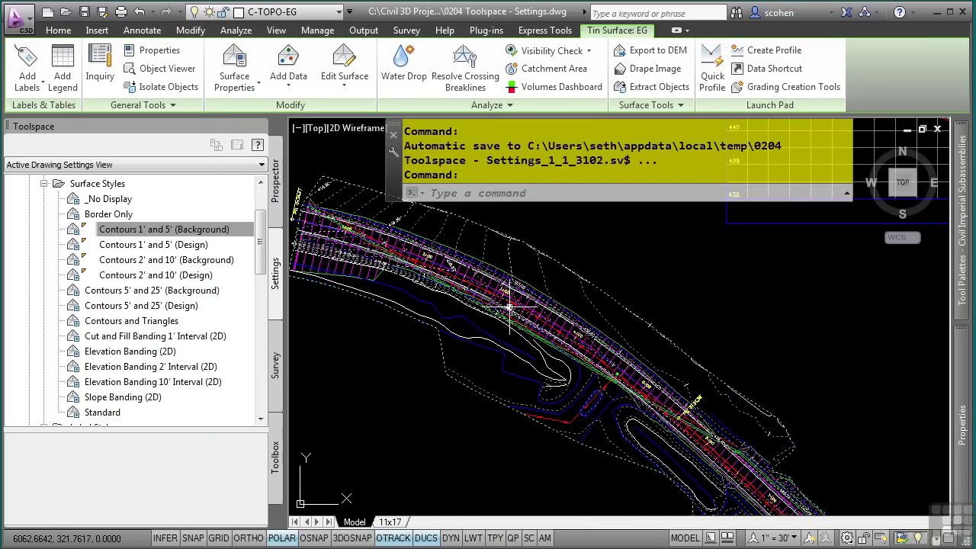
- Clear the surface selection and open the style of the Existing road alignment for editing
key(Escape)
key(Escape)
middle_drag(431, 299, 507, 340)
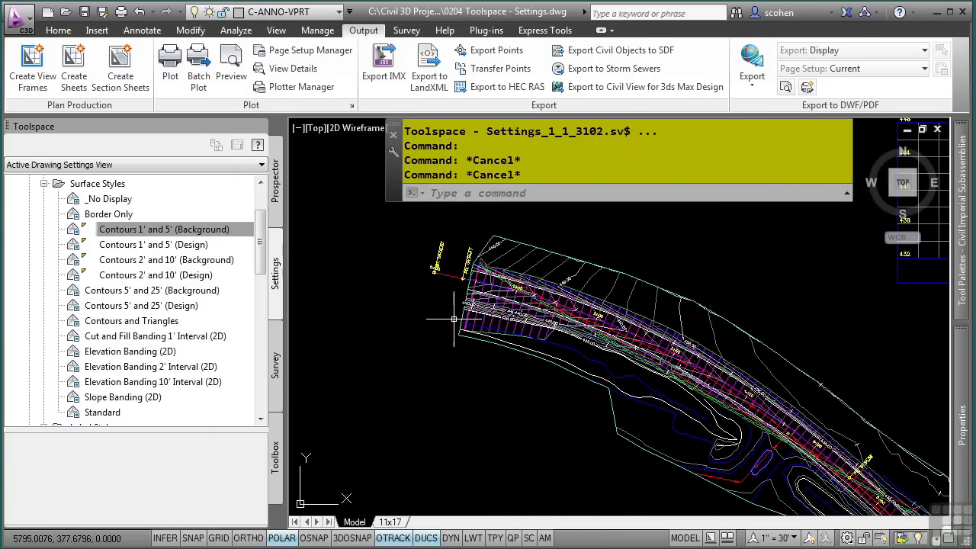
scroll(447, 283, up, 3)
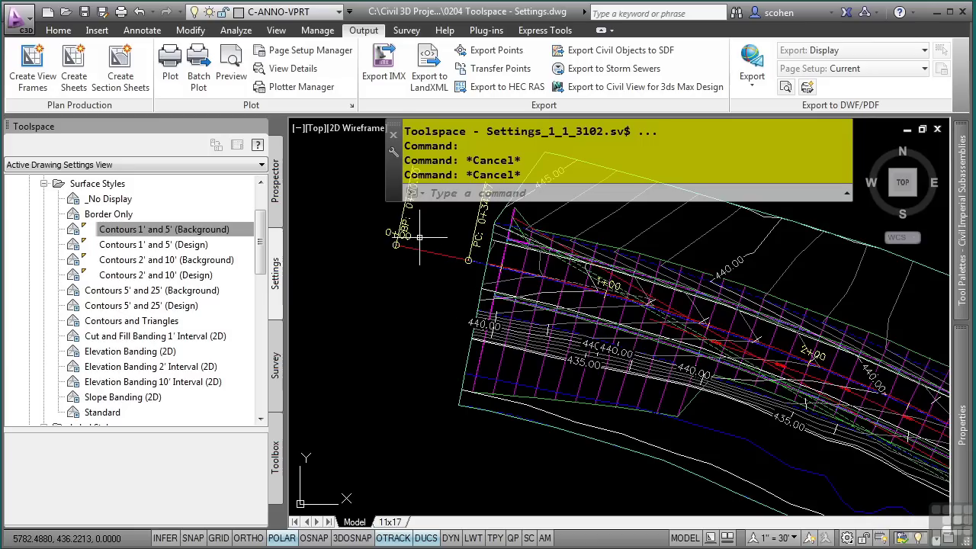
click(441, 254)
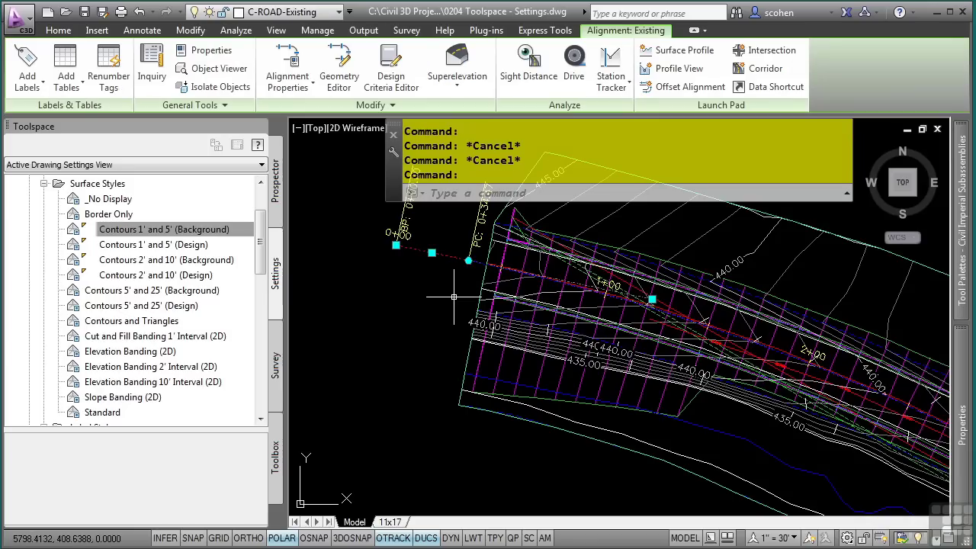
mouse_move(418, 282)
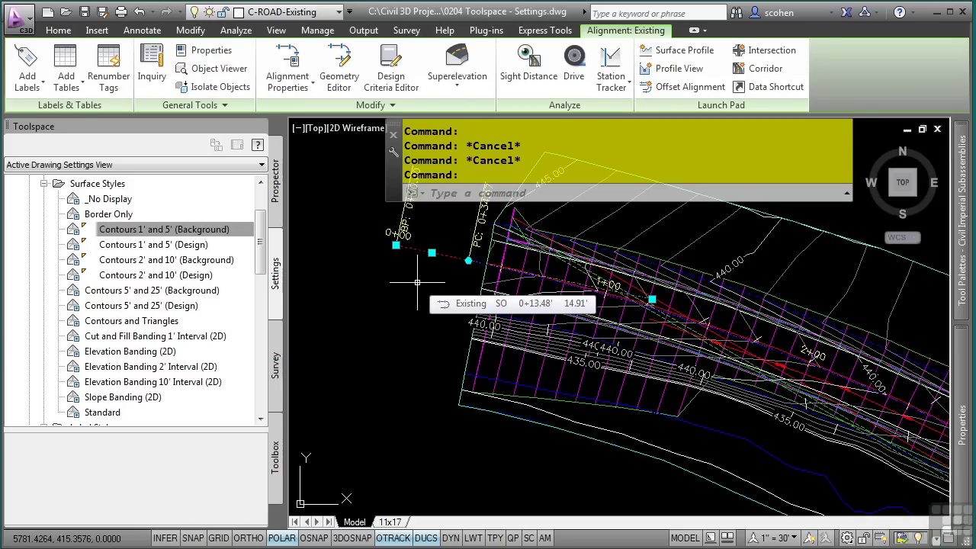
right_click(360, 273)
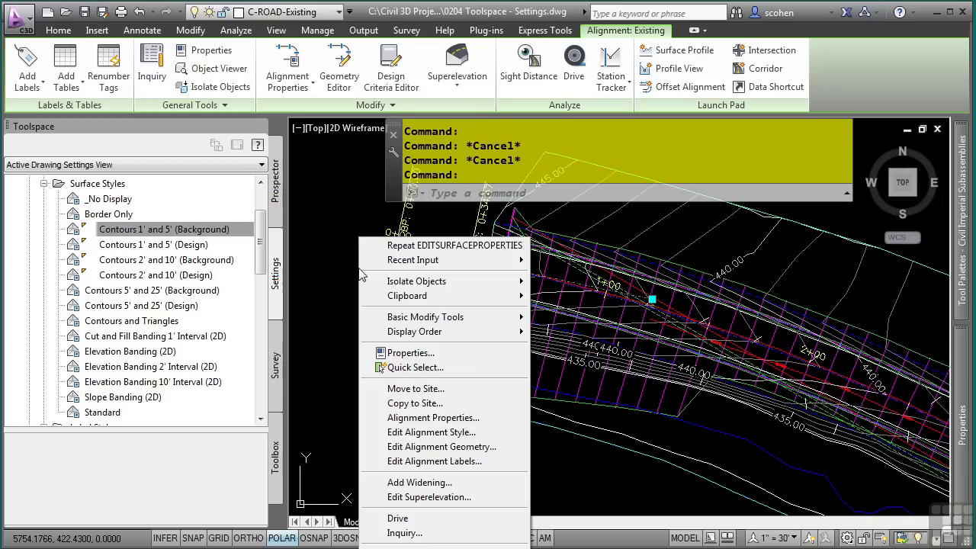
click(458, 434)
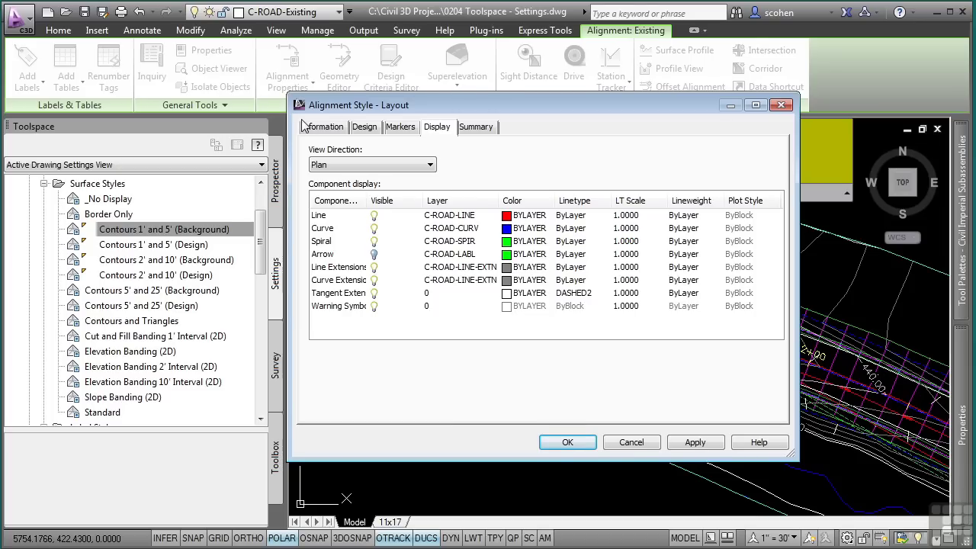
- Review the information, grip edit behavior and marker settings of the Layout alignment style
click(327, 130)
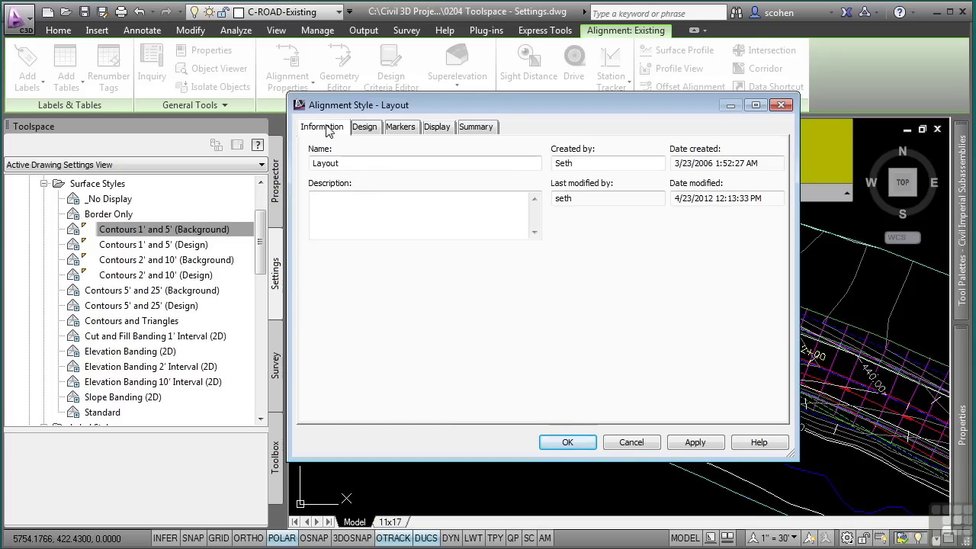
click(365, 127)
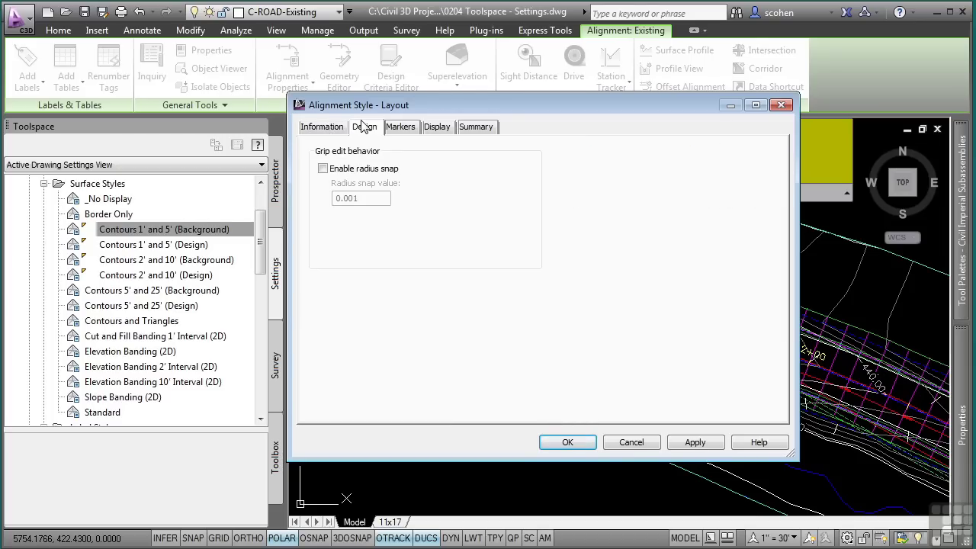
click(401, 127)
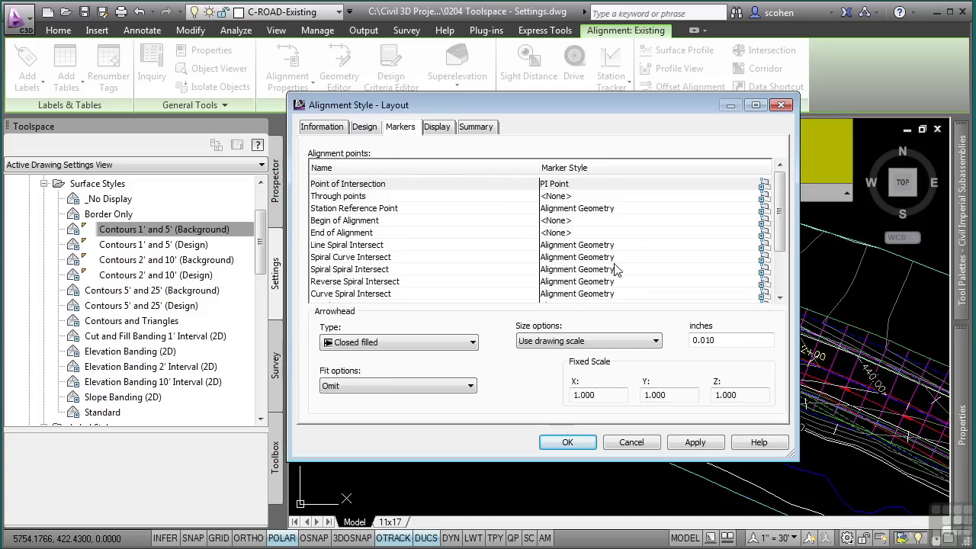
- Turn on the visibility of the Arrow component in the alignment style's plan display and accept the style
click(437, 127)
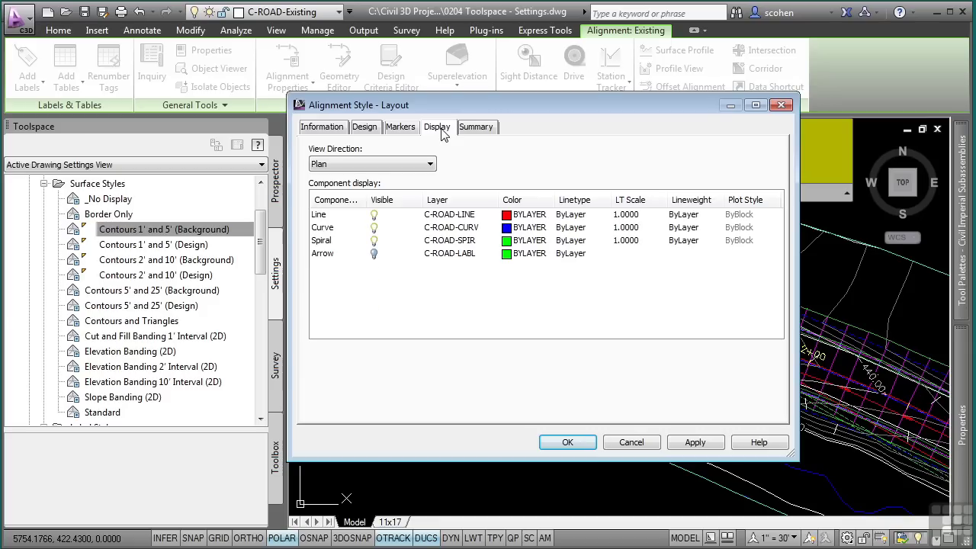
click(375, 254)
click(568, 442)
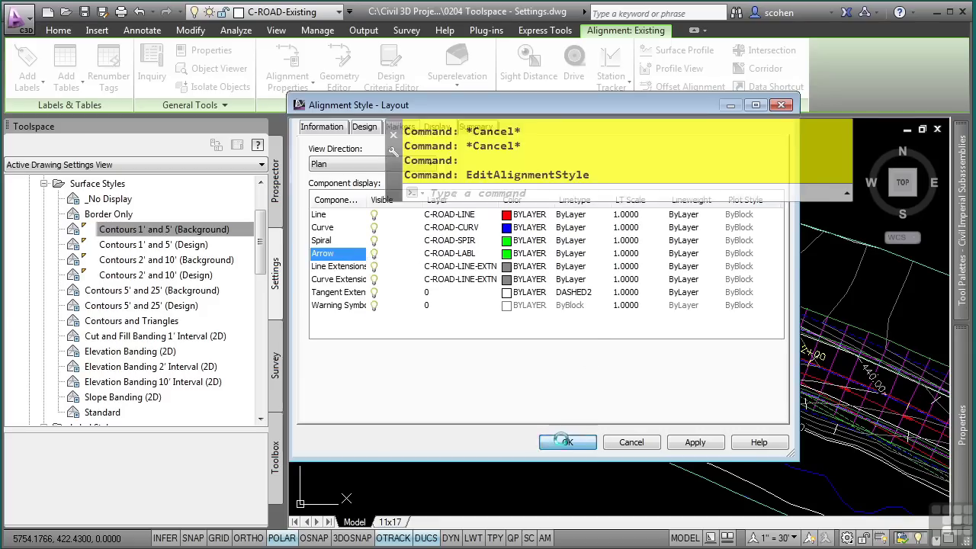
- Inspect a direction arrow on the Existing alignment up close, and return to the full drawing extents
scroll(591, 283, up, 3)
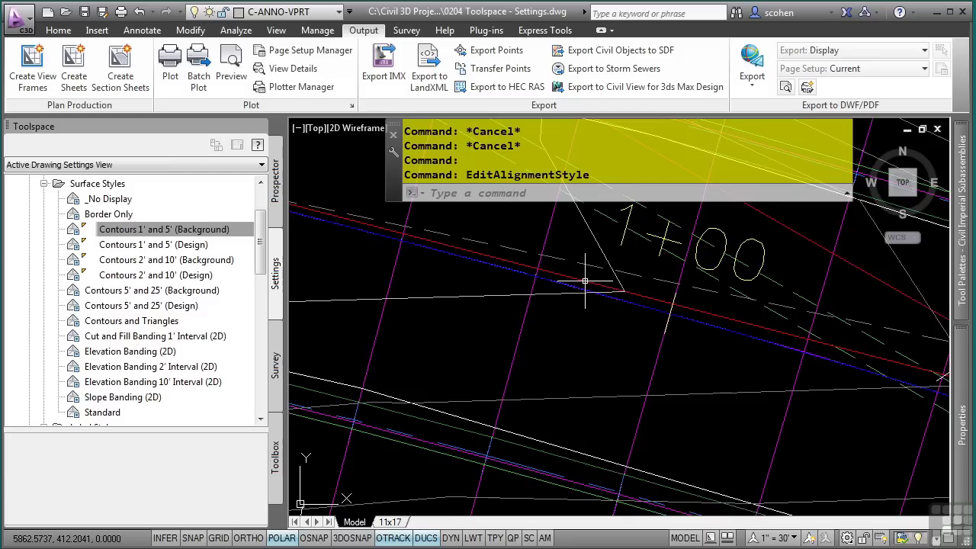
scroll(838, 433, up, 5)
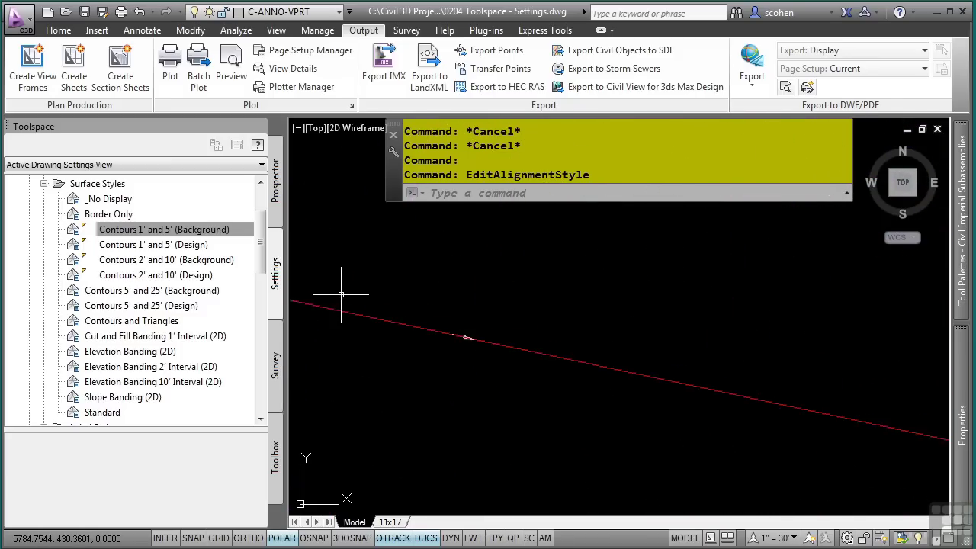
scroll(615, 392, up, 2)
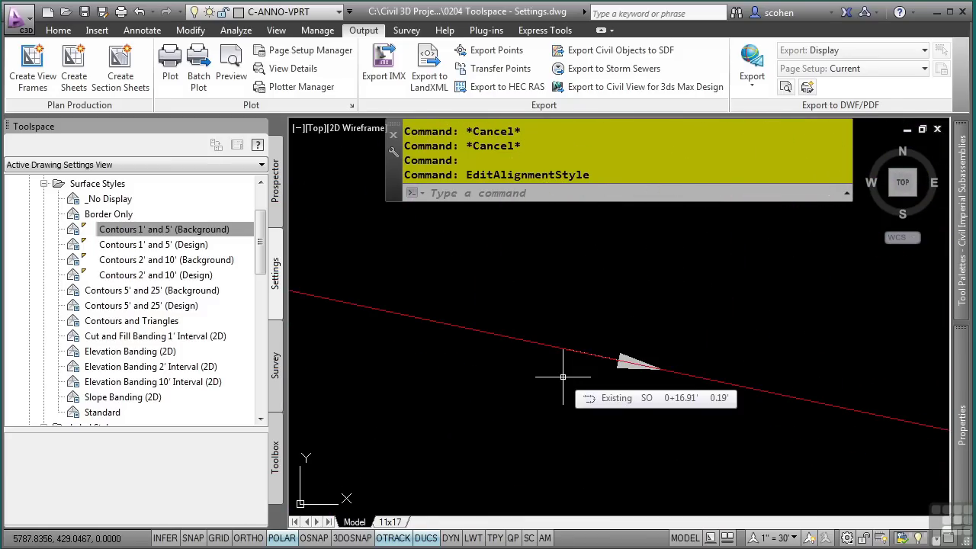
middle_click(563, 377)
middle_click(563, 377)
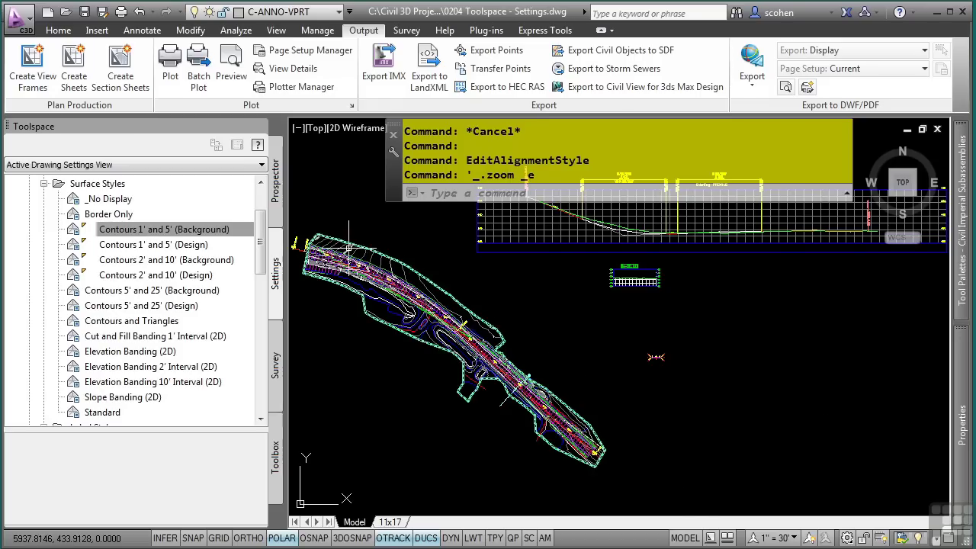
- Select the 440.00 contour label line crossing the EG surface contours north of the road
scroll(399, 282, up, 5)
scroll(656, 349, up, 4)
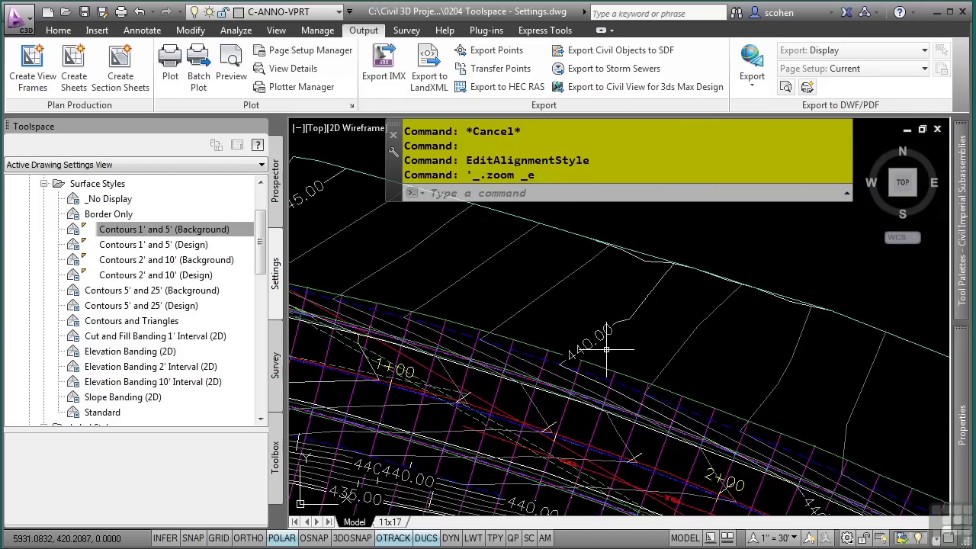
mouse_move(661, 351)
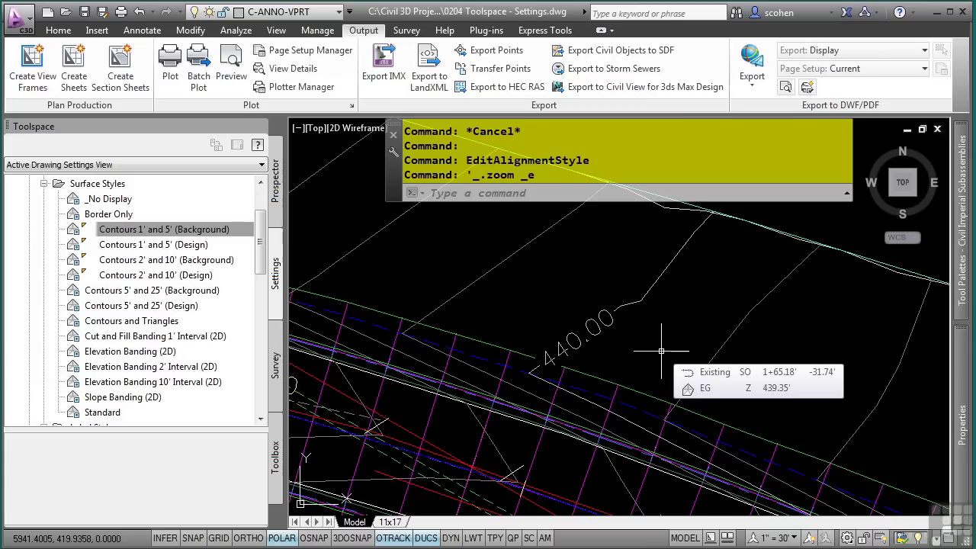
click(588, 329)
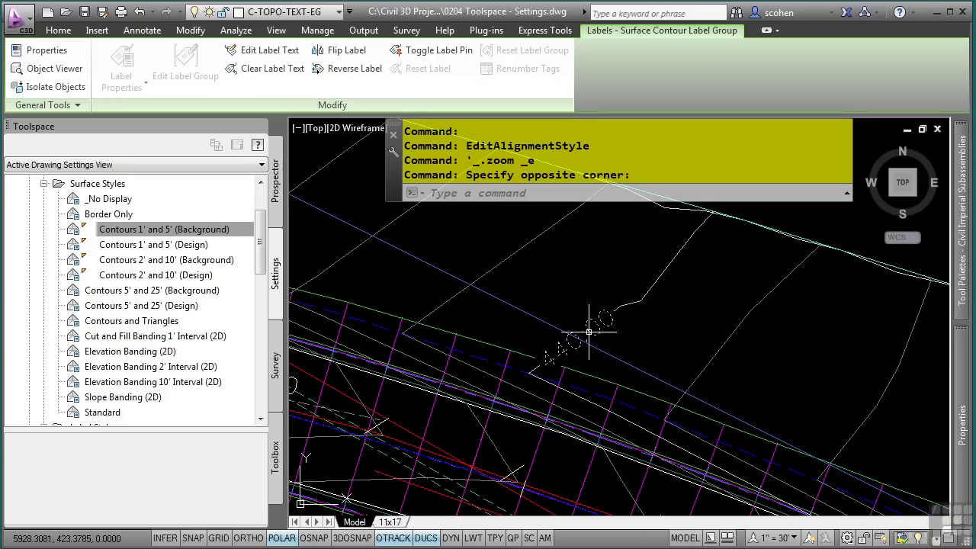
scroll(589, 331, down, 5)
scroll(589, 331, up, 2)
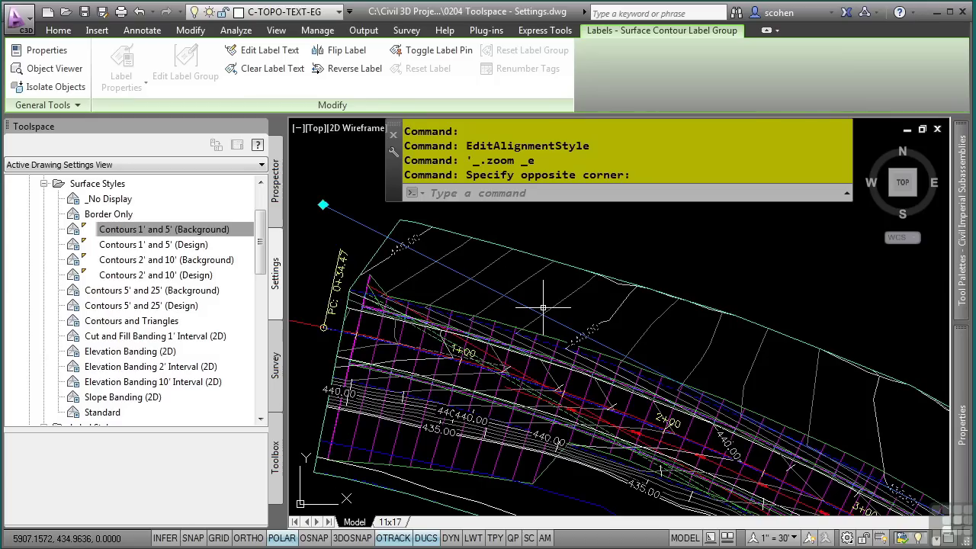
- Check the available label styles for the selected group's major contours and keep Existing Major Labels assigned
mouse_move(964, 440)
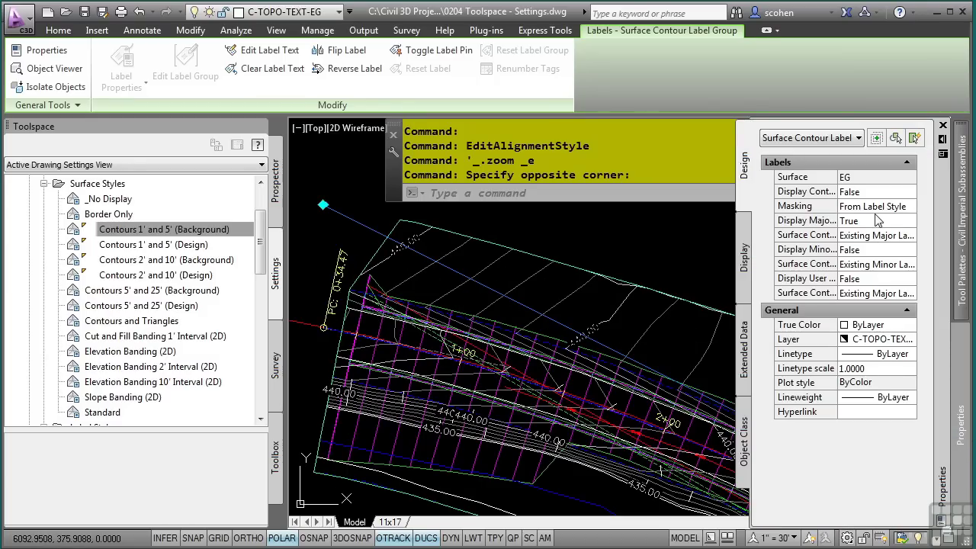
click(902, 242)
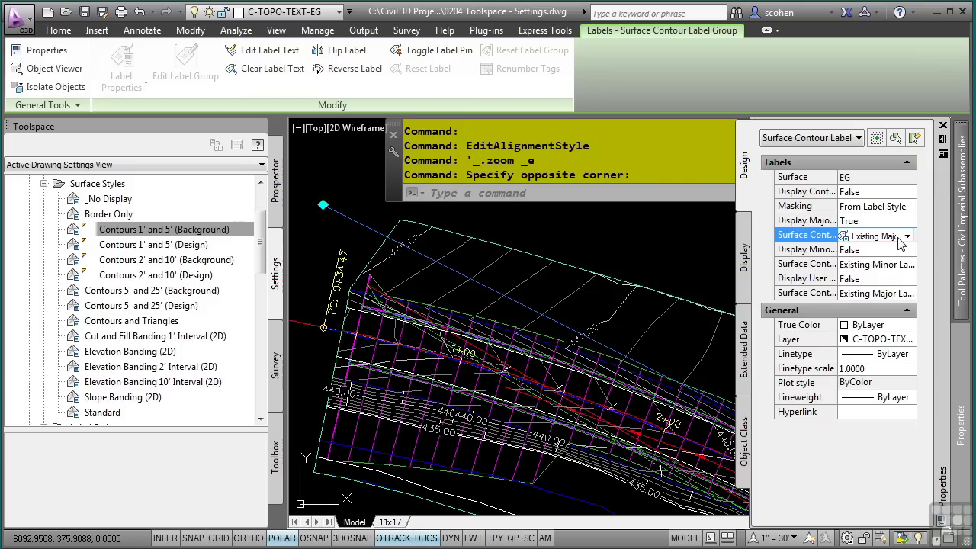
click(907, 237)
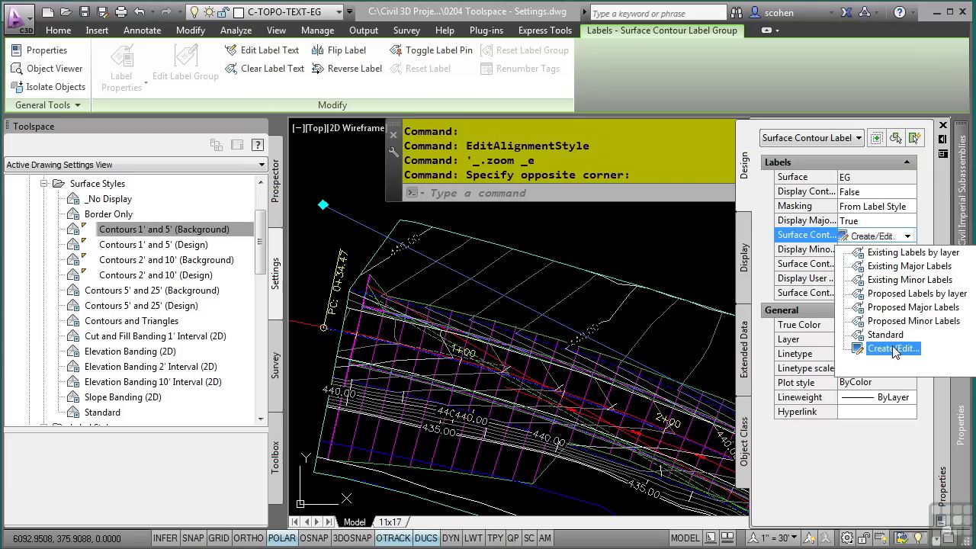
click(909, 266)
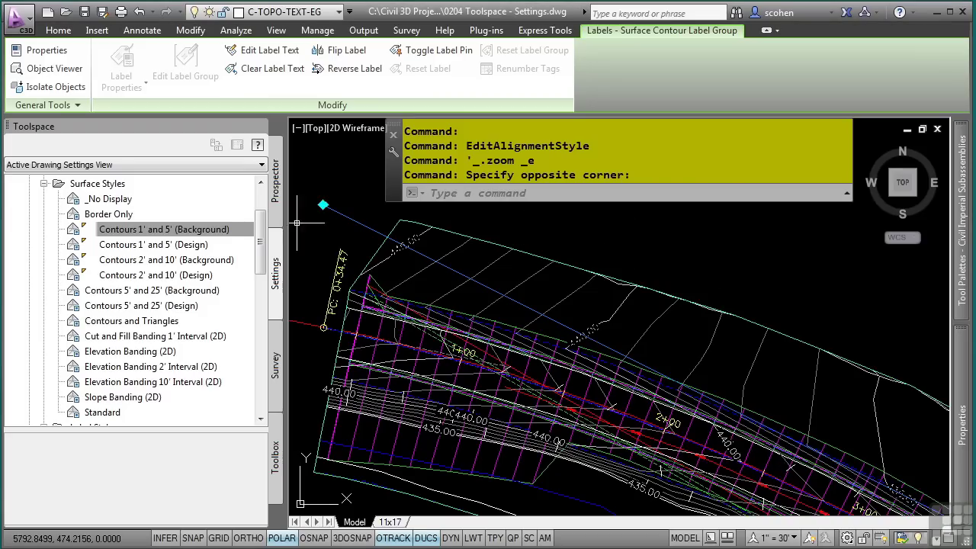
- Collapse the surface styles, expand the surface's contour label styles and open Existing Major Labels for editing
click(43, 185)
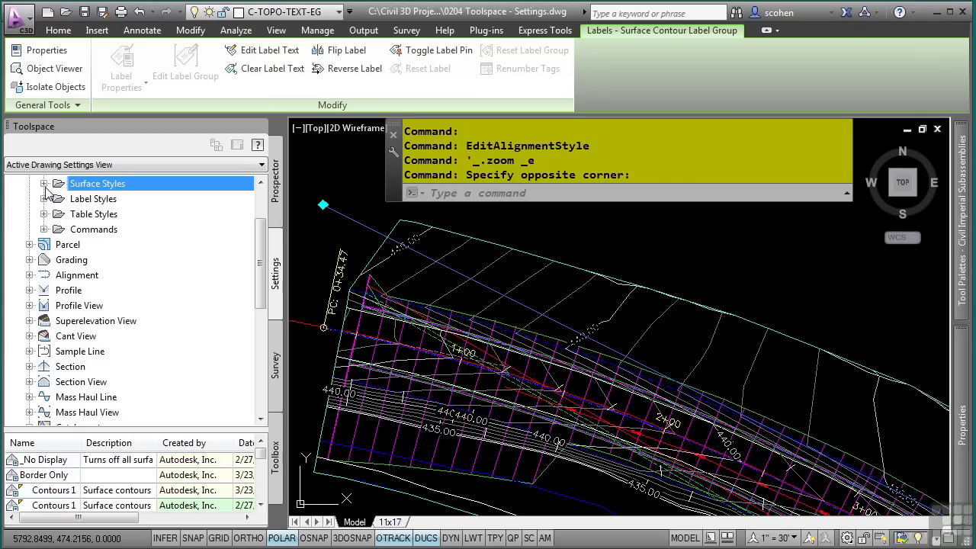
scroll(41, 202, up, 1)
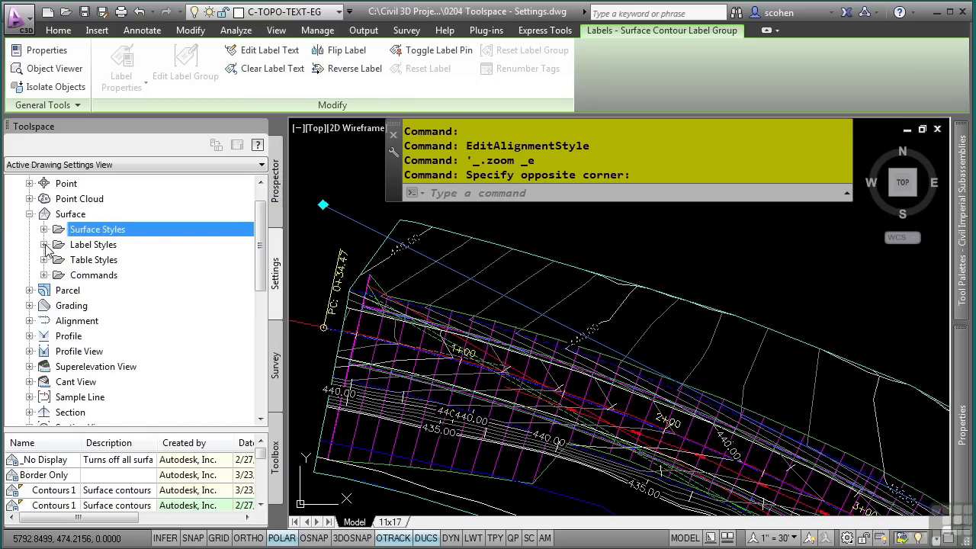
click(45, 244)
click(59, 260)
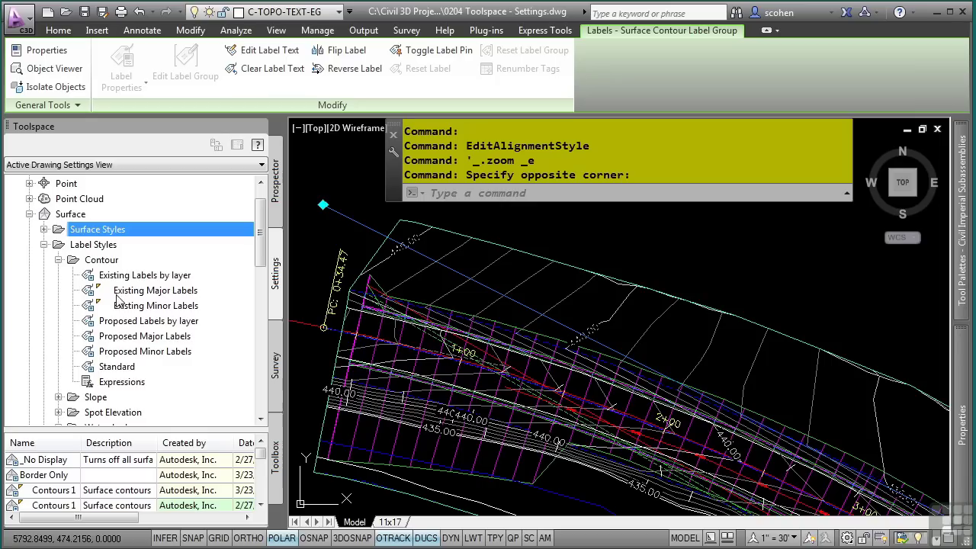
mouse_move(101, 292)
mouse_move(142, 296)
click(142, 290)
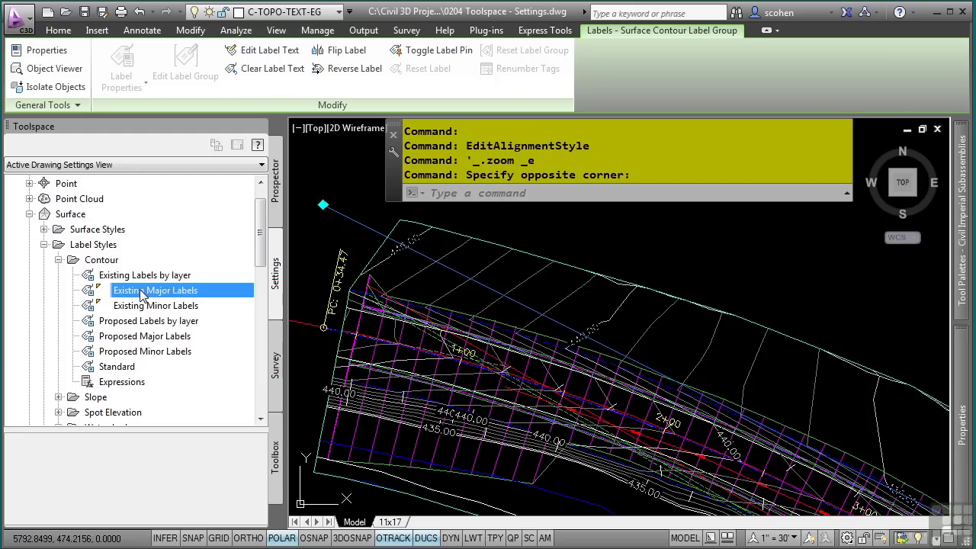
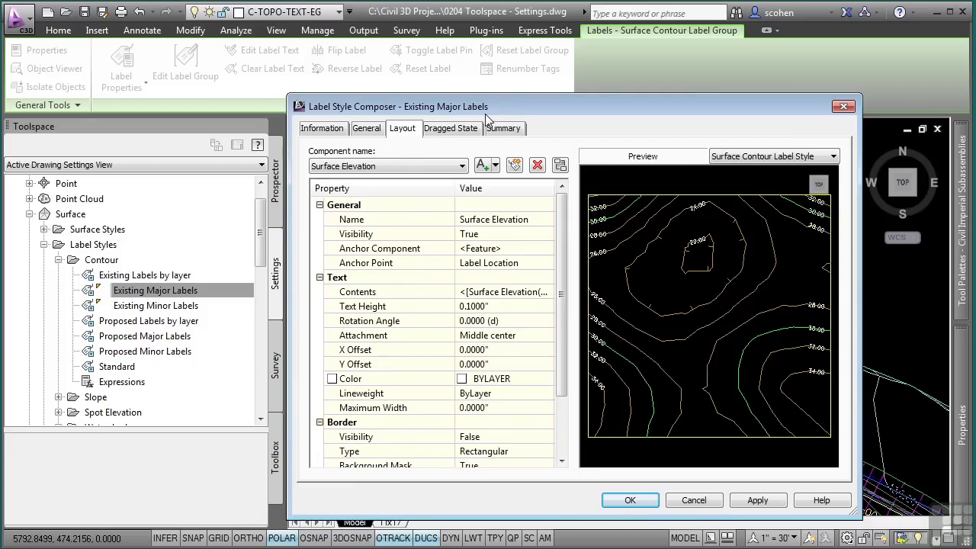
- Review the information, general and layout settings of the Existing Major Labels style
click(319, 132)
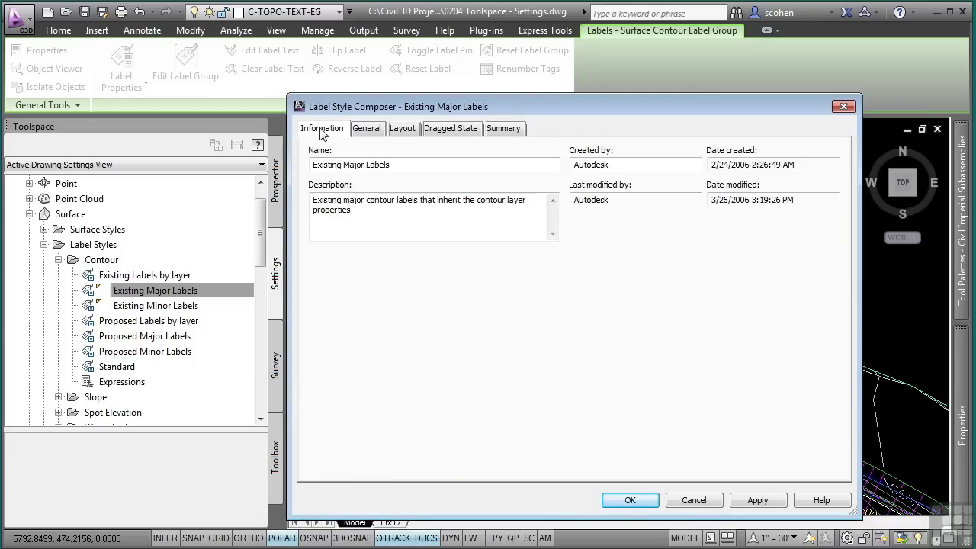
click(365, 131)
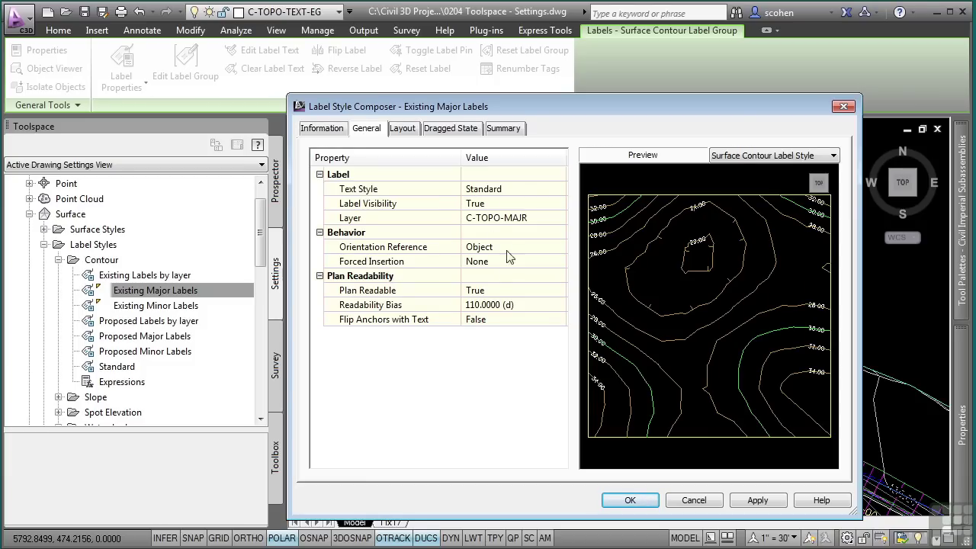
click(410, 131)
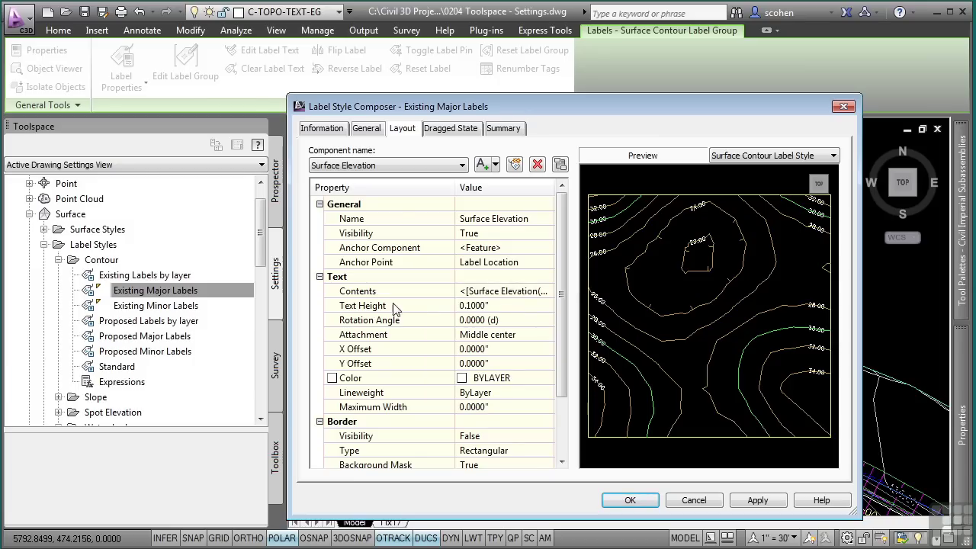
- Open the text contents of the Surface Elevation component and select the existing elevation field for editing
click(489, 296)
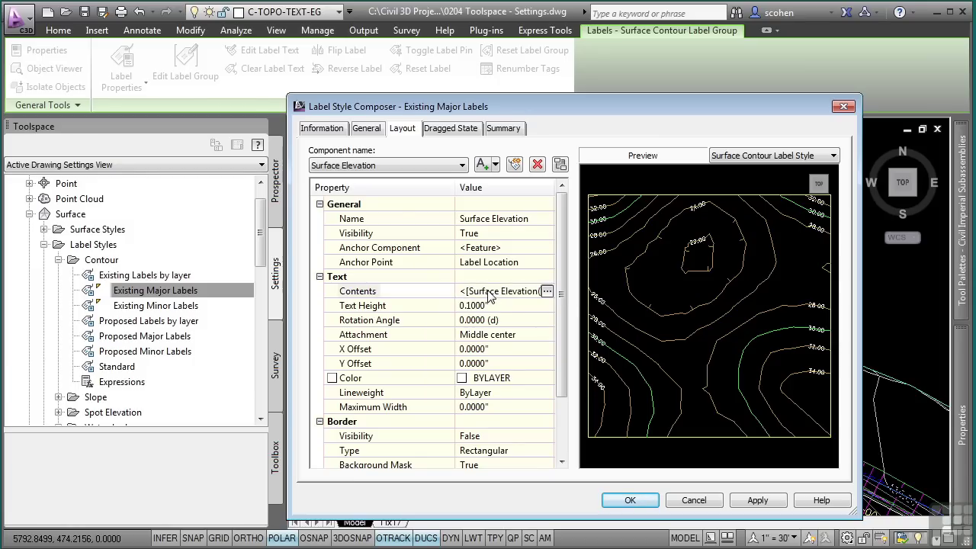
click(548, 291)
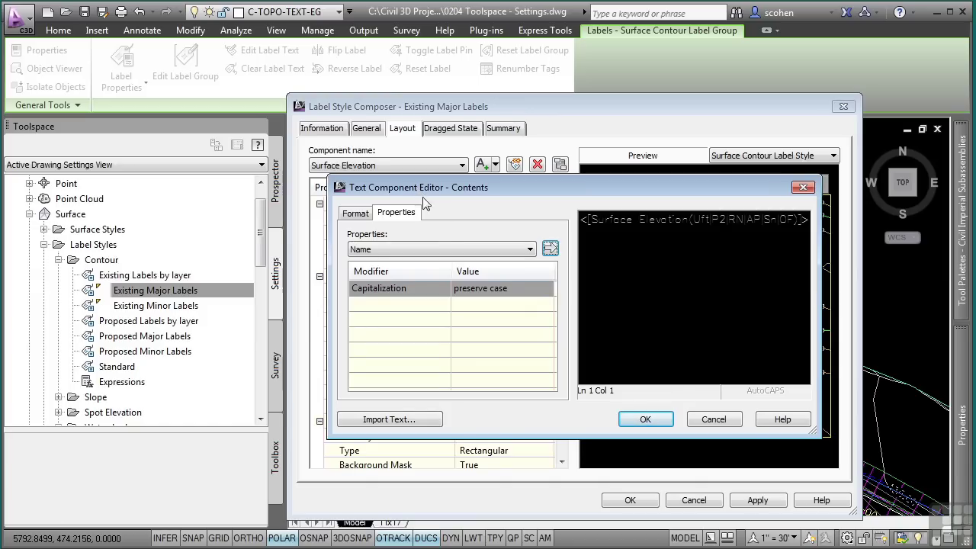
click(432, 250)
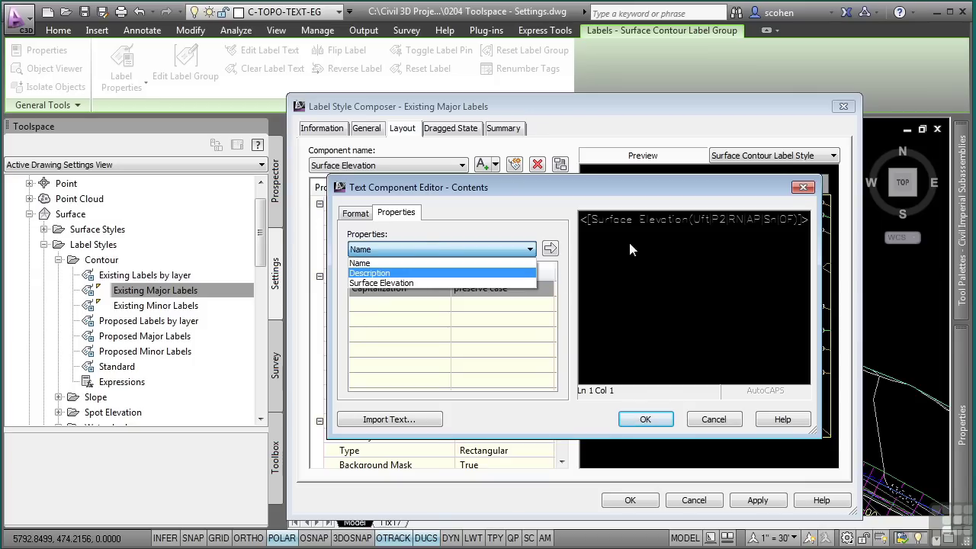
click(672, 222)
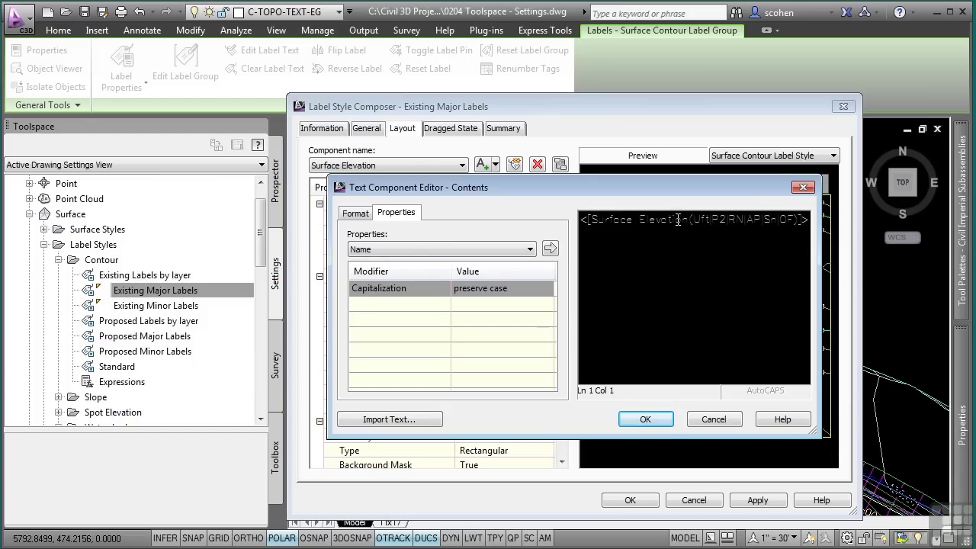
click(677, 220)
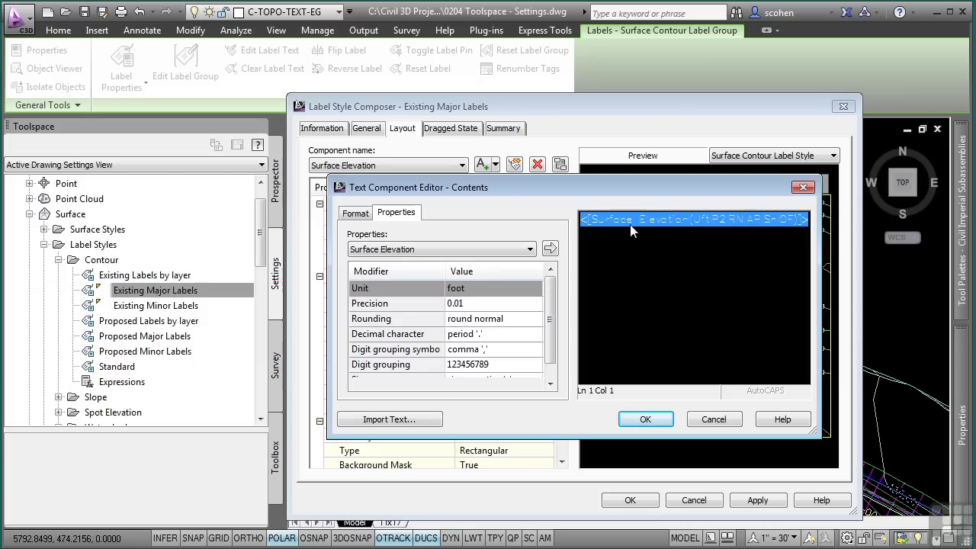
- Set the Surface Elevation field's precision to 1 and update the field in the label text
click(462, 304)
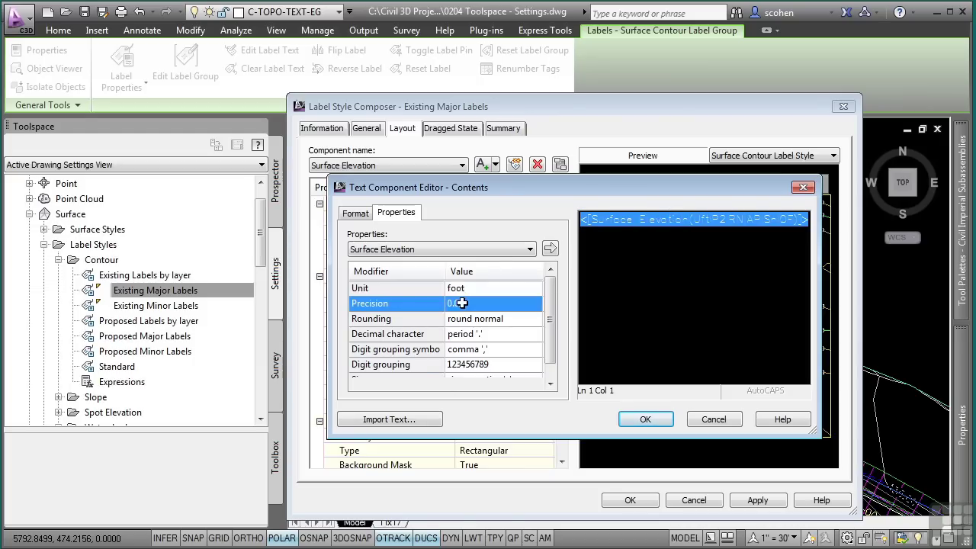
click(461, 303)
click(462, 312)
click(550, 248)
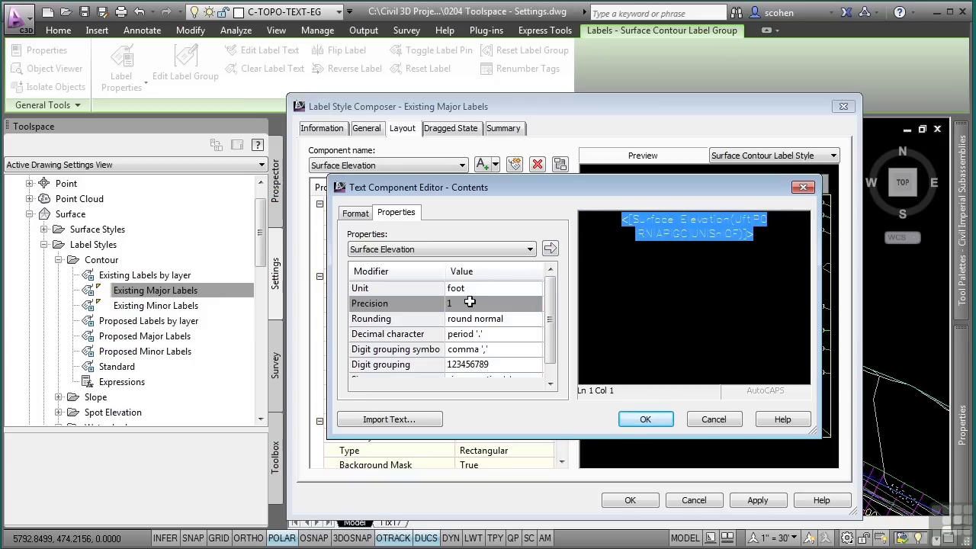
- Look at the Description property's modifiers without inserting it, and accept the edited label contents
click(525, 254)
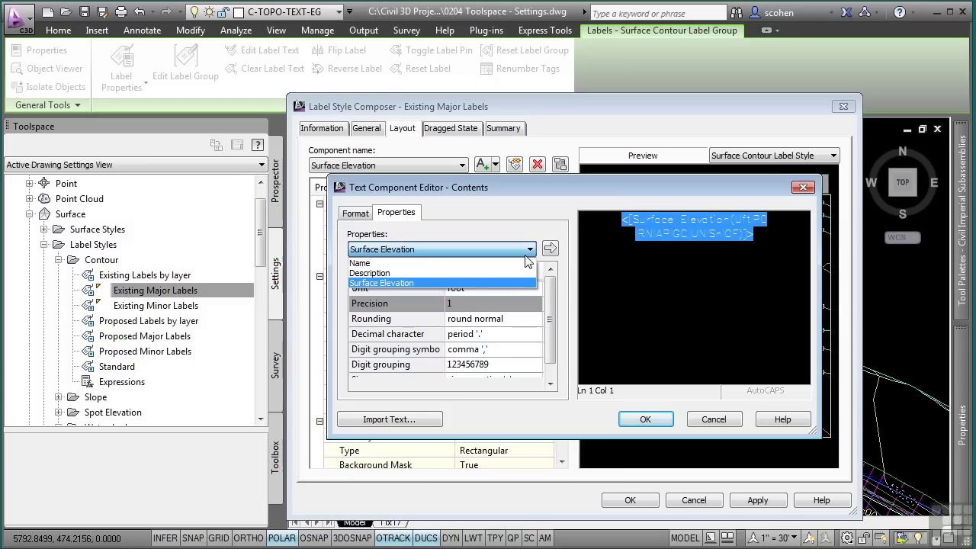
click(456, 273)
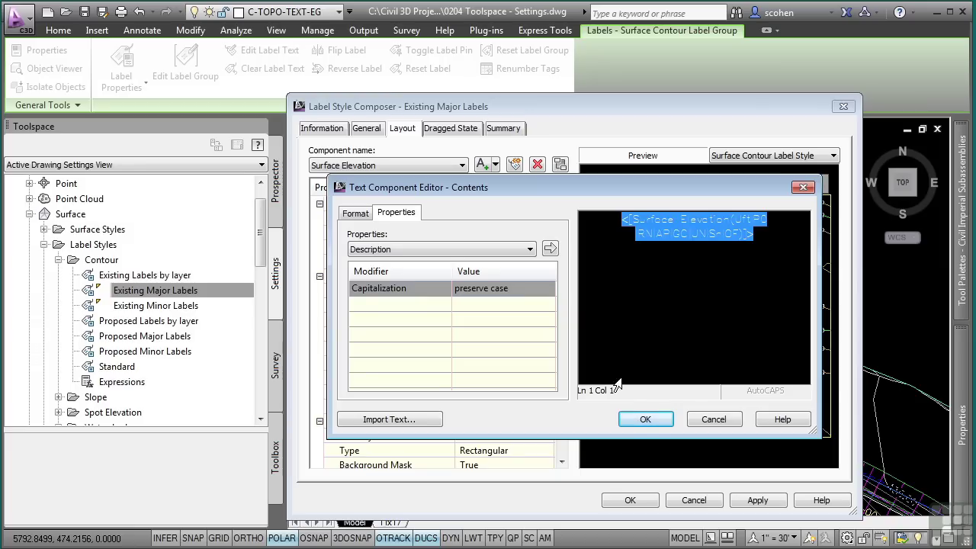
click(644, 420)
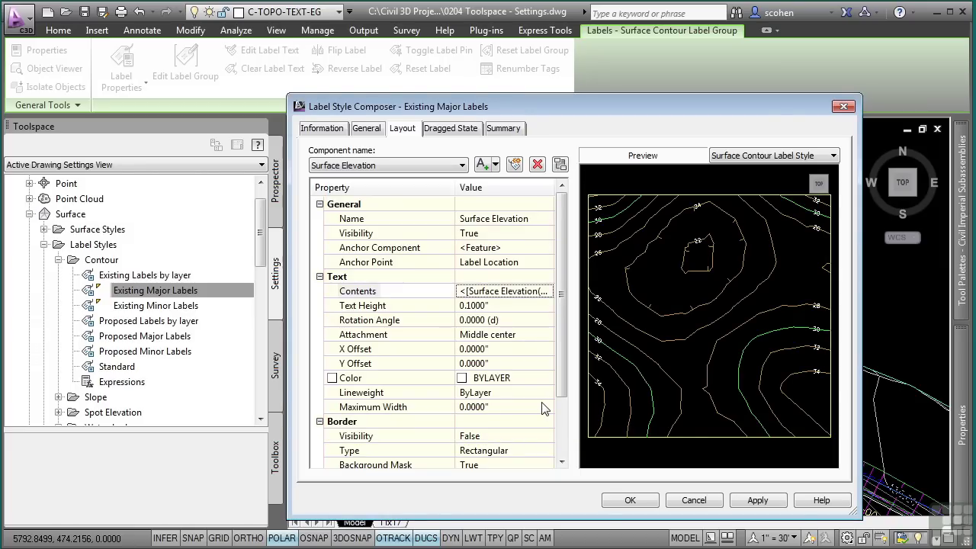
- Accept the Existing Major Labels style changes, clear the selection and inspect the contour labels in the drawing
click(627, 499)
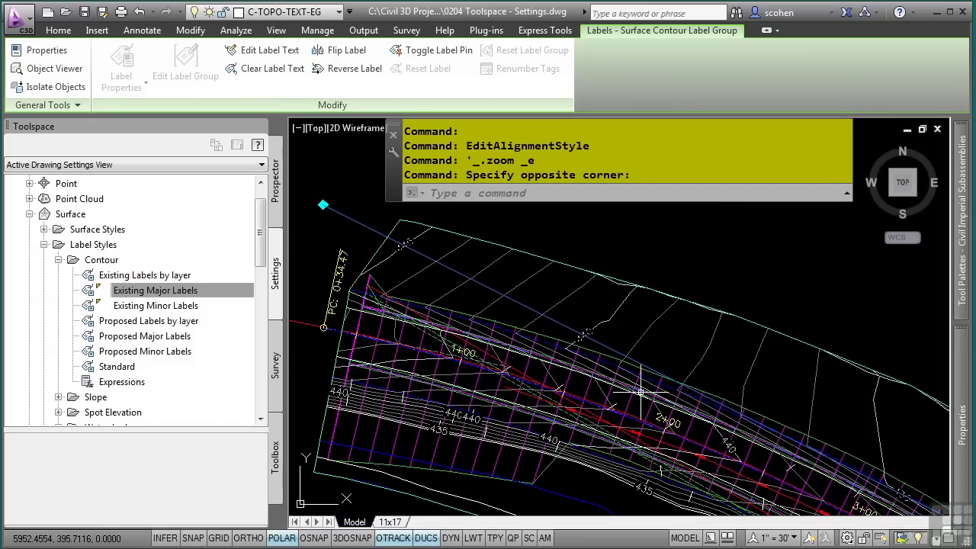
key(Escape)
key(Escape)
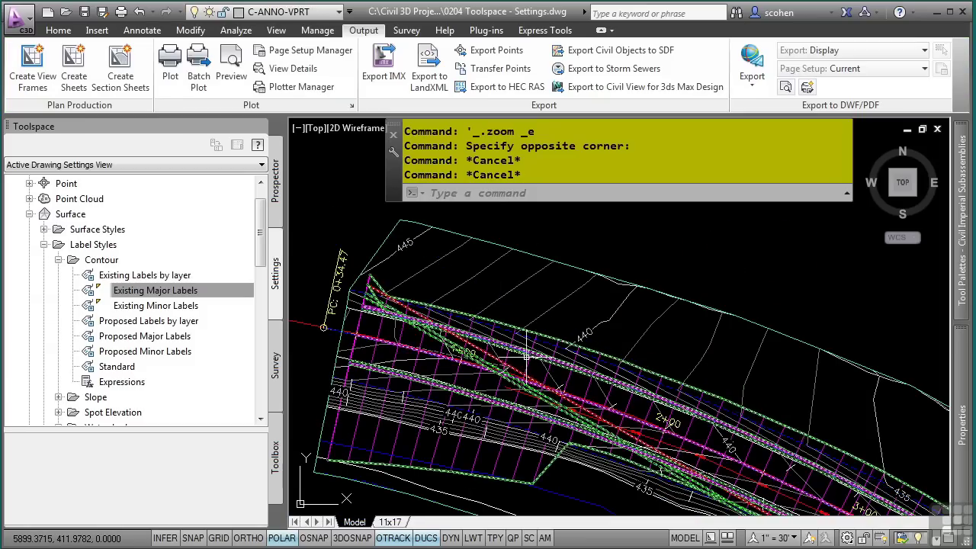
scroll(579, 363, up, 3)
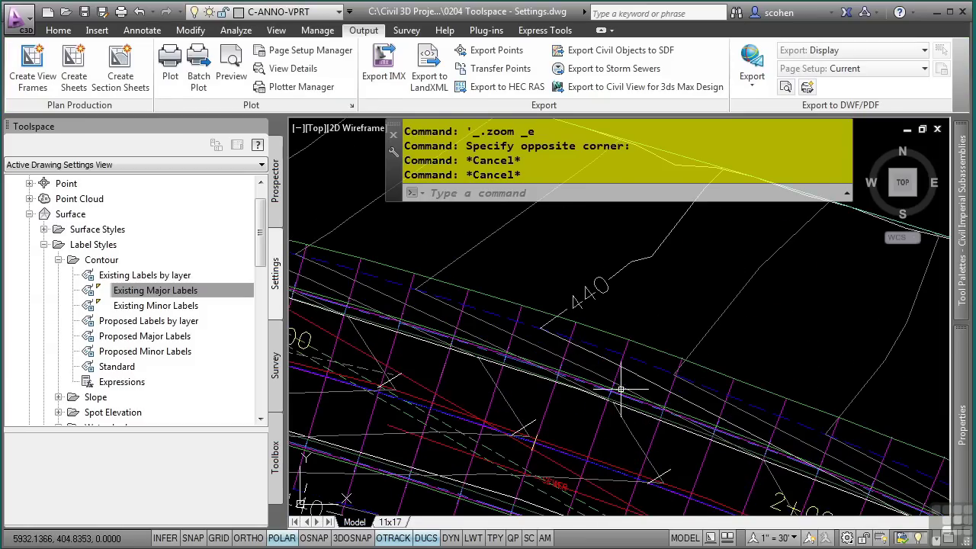
middle_click(721, 456)
middle_click(721, 456)
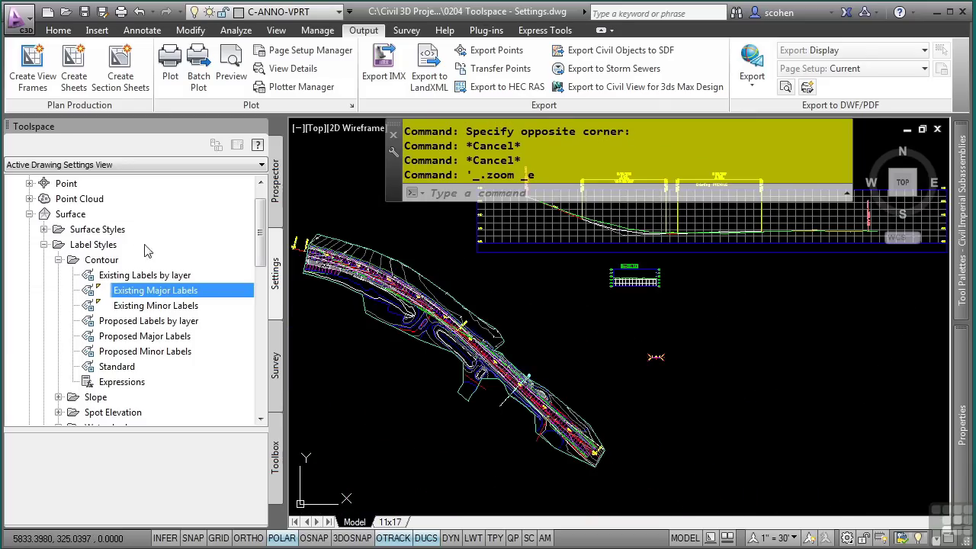
- Compare the settings options offered for the whole drawing, the Surface collection and the AddSurfaceBoundaries command
click(29, 215)
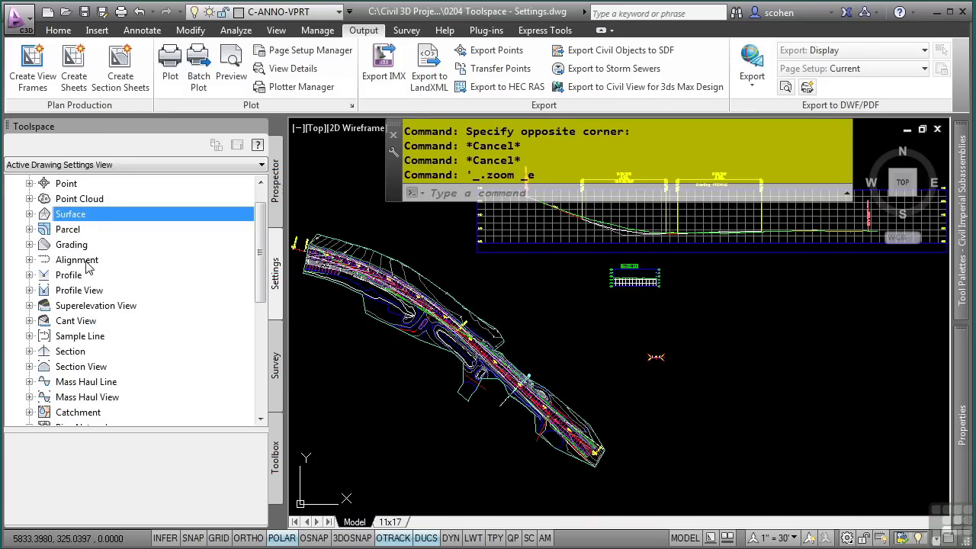
scroll(87, 267, up, 1)
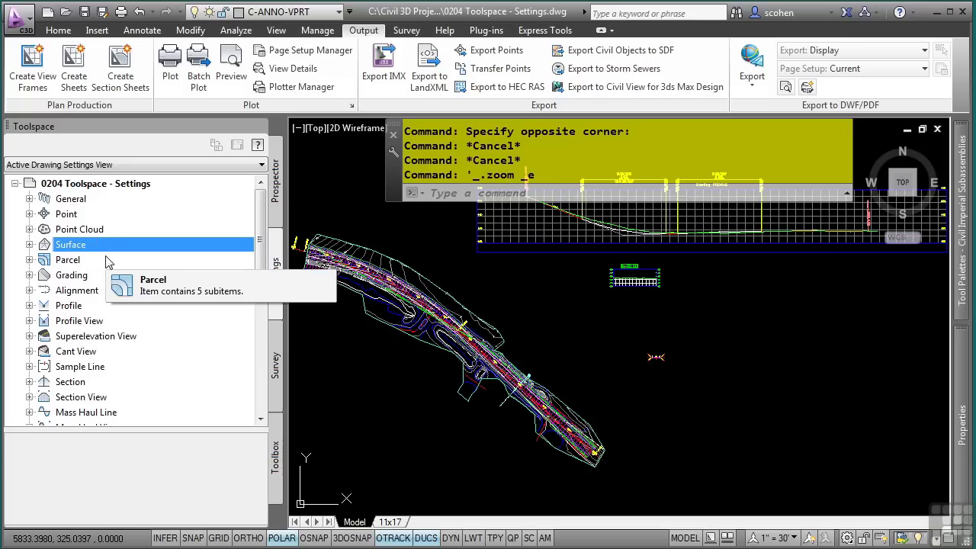
right_click(112, 186)
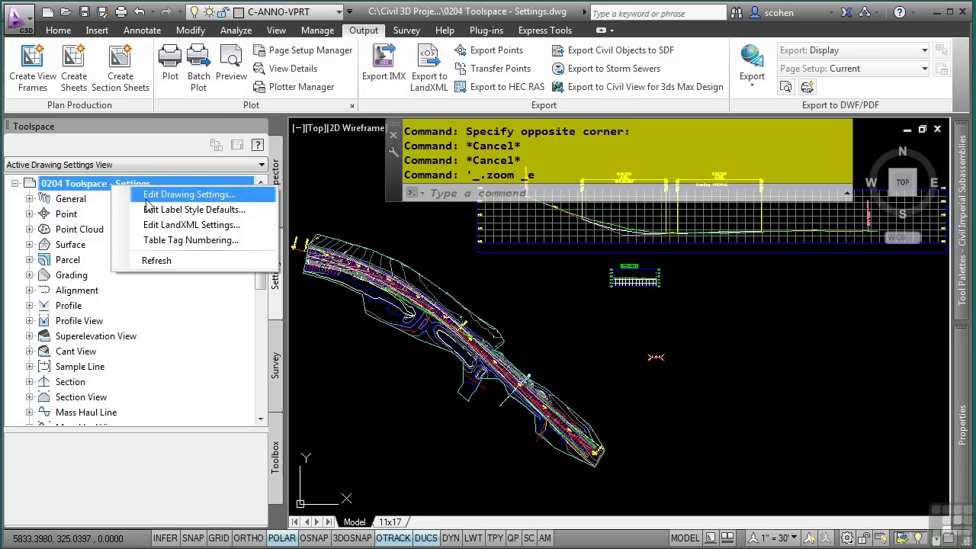
right_click(47, 246)
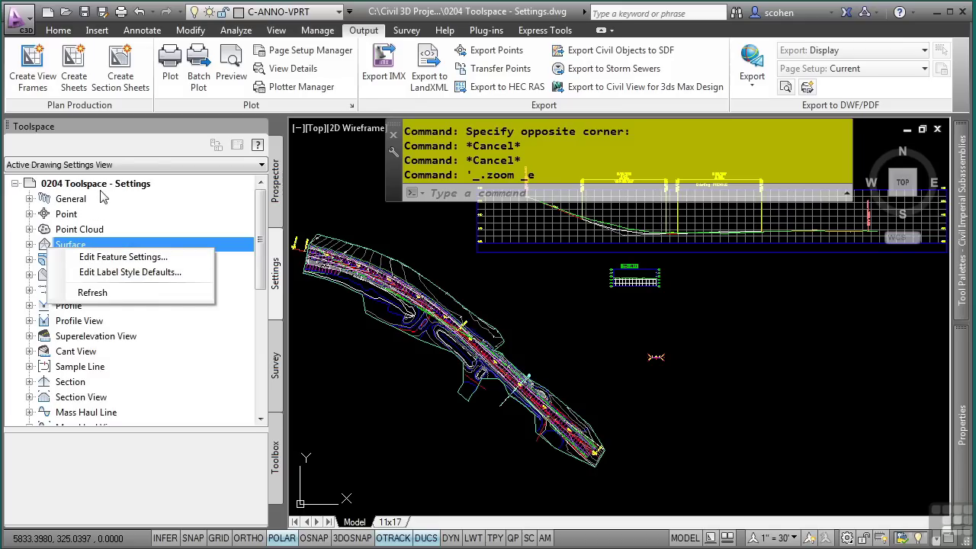
click(30, 245)
click(43, 306)
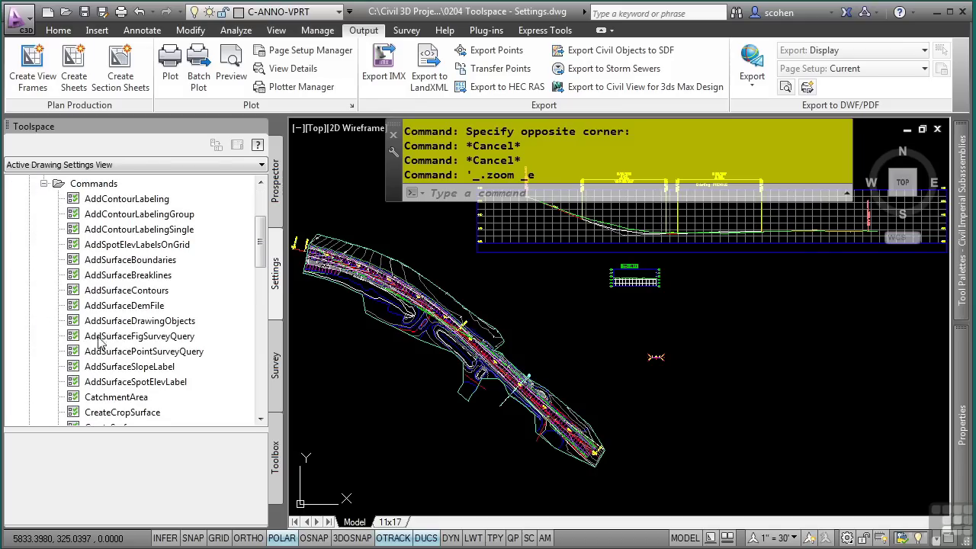
right_click(119, 260)
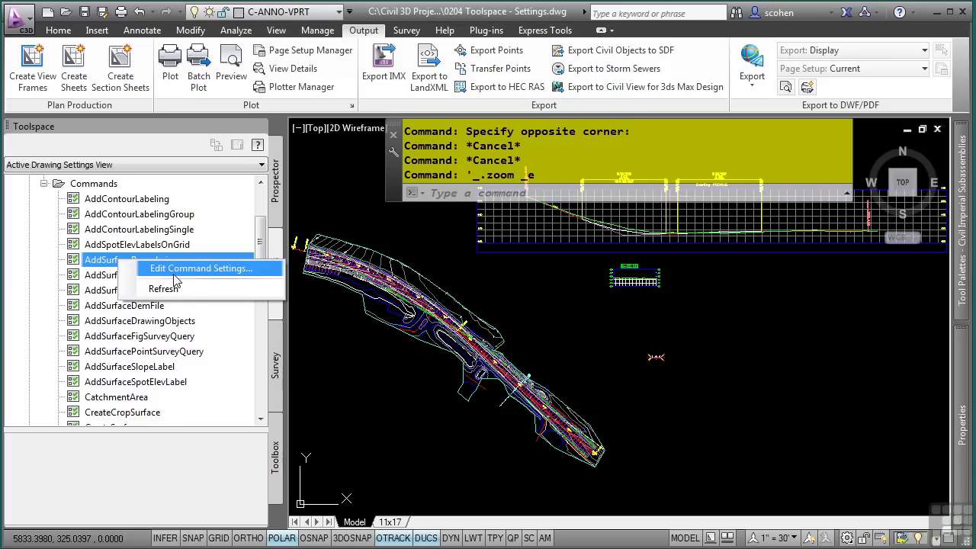
click(169, 288)
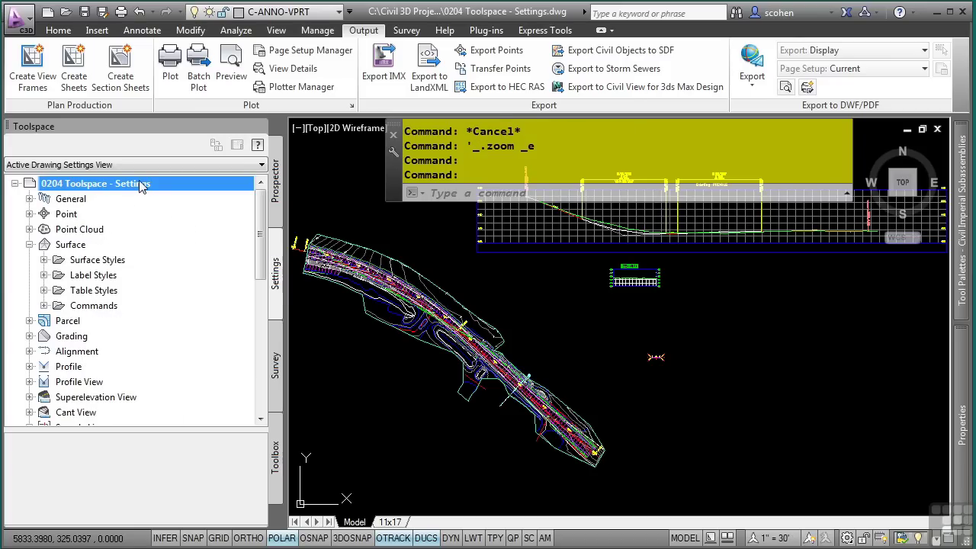
- Open the drawing settings and review the units and zone, transformation, object layers and abbreviations
right_click(125, 186)
click(163, 192)
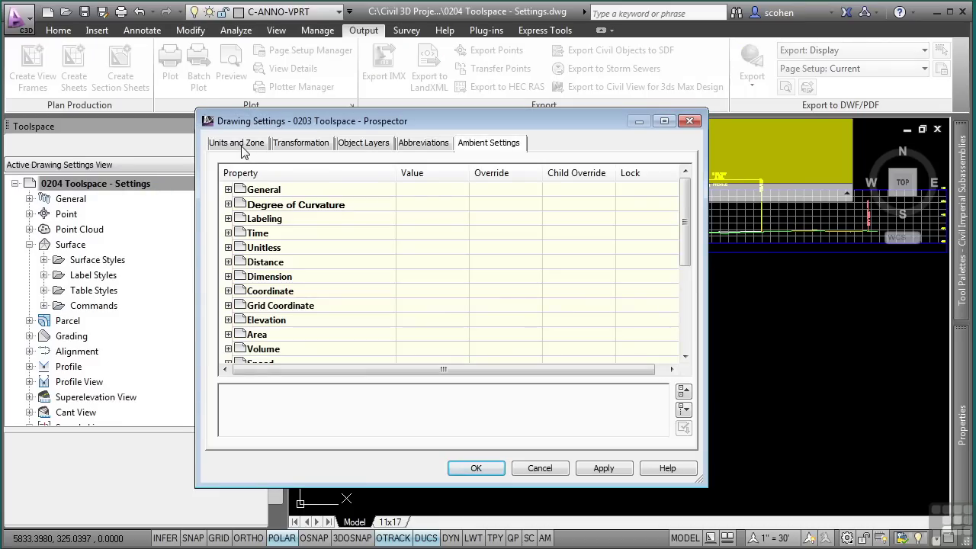
click(241, 145)
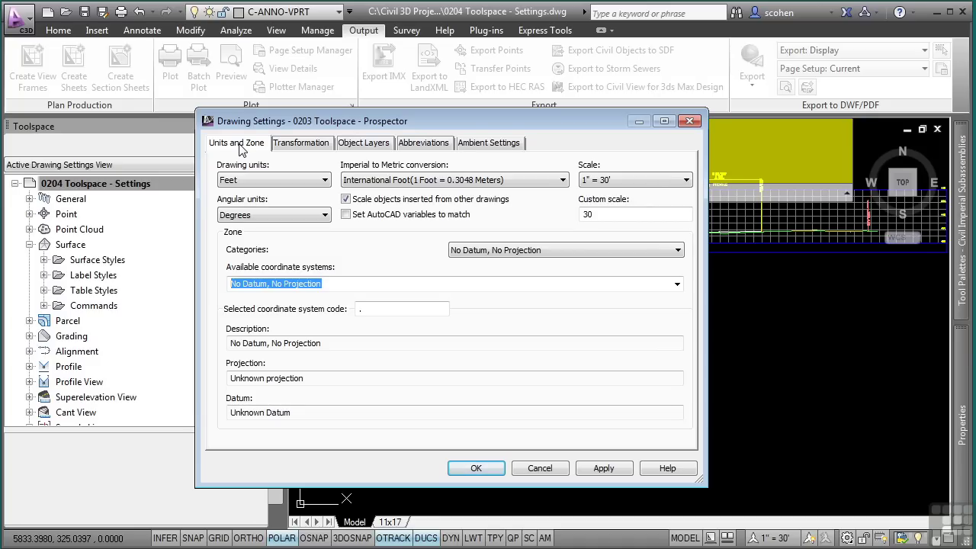
click(318, 152)
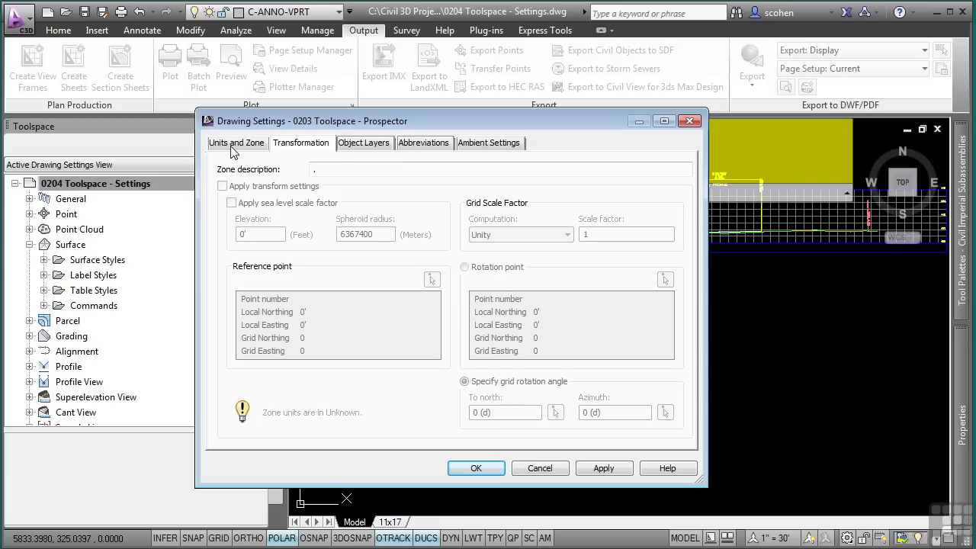
click(351, 144)
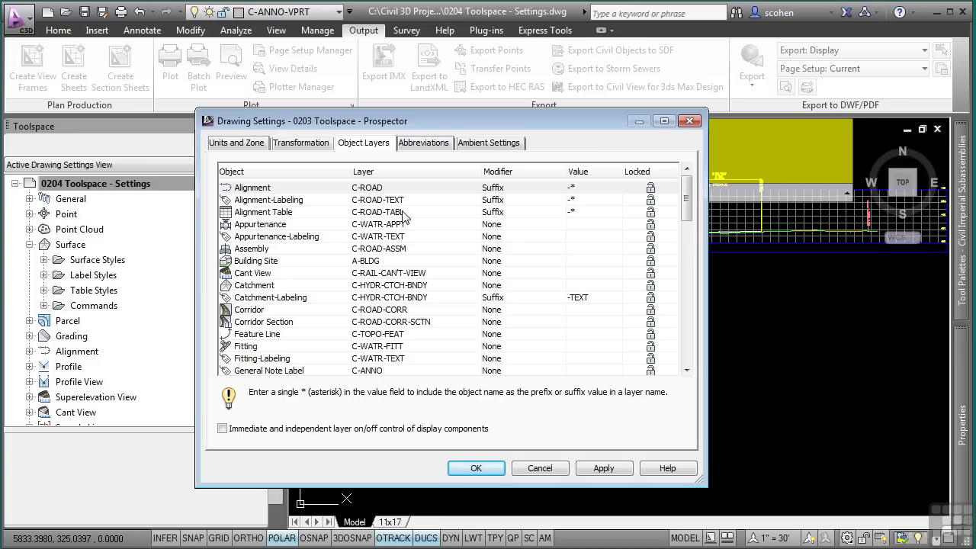
click(440, 145)
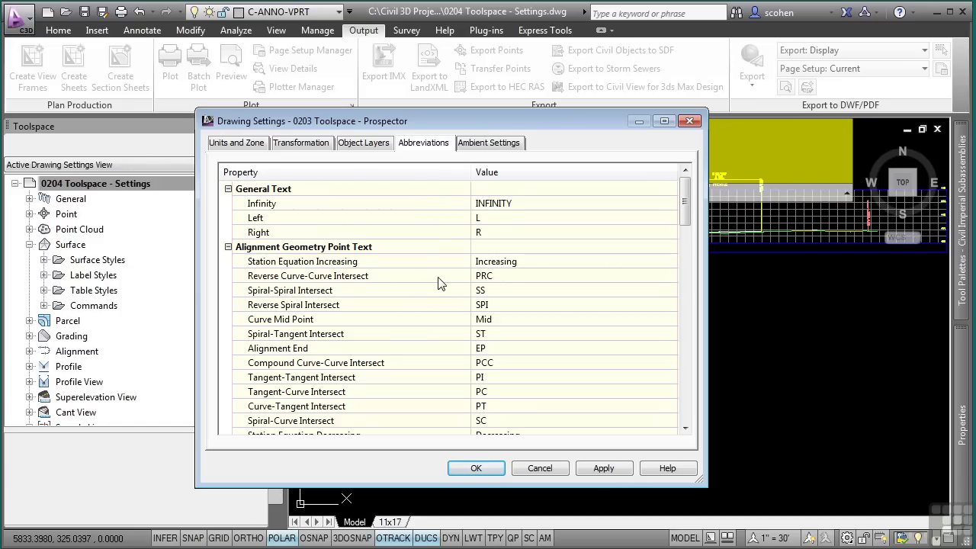
- Expand all ambient settings categories, review the general, labeling, unit and precision properties, and close the drawing settings
click(500, 145)
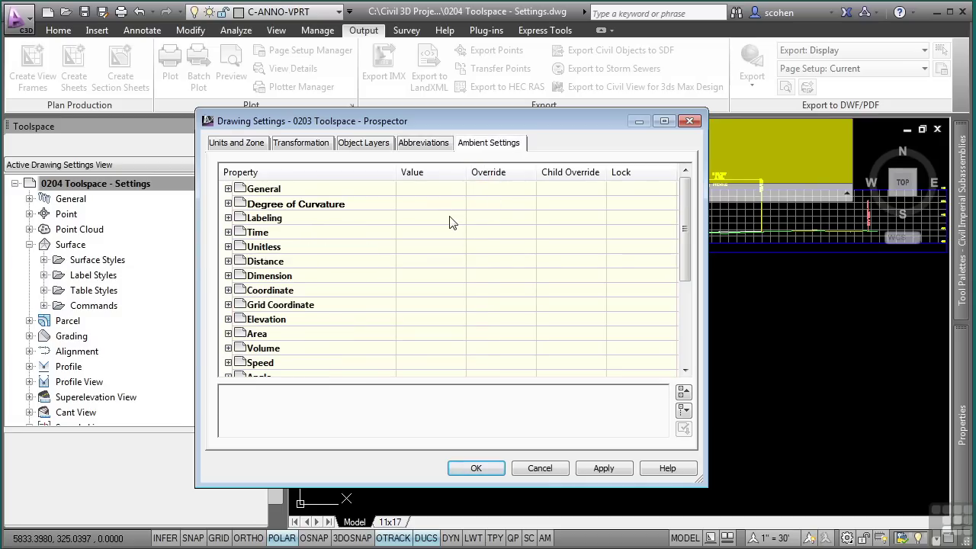
click(685, 412)
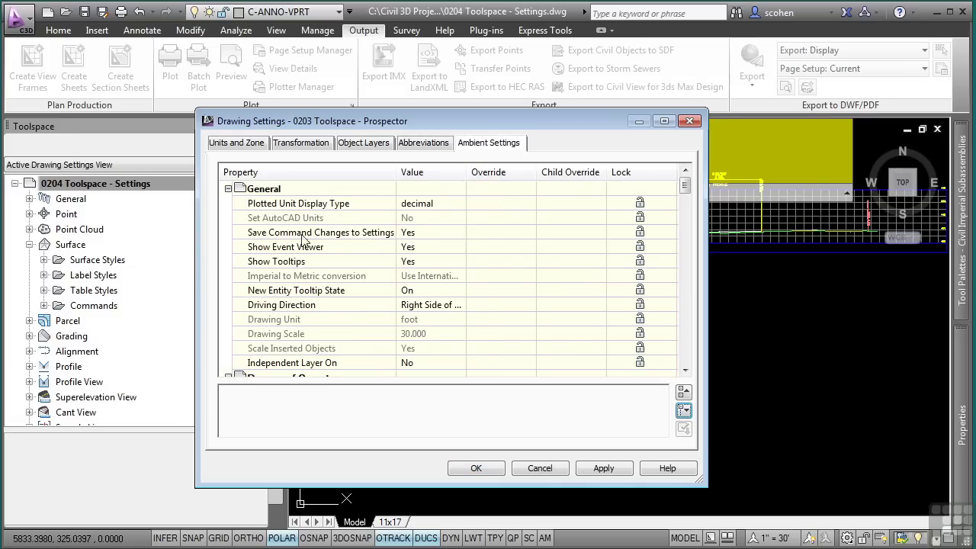
click(282, 261)
scroll(282, 267, down, 4)
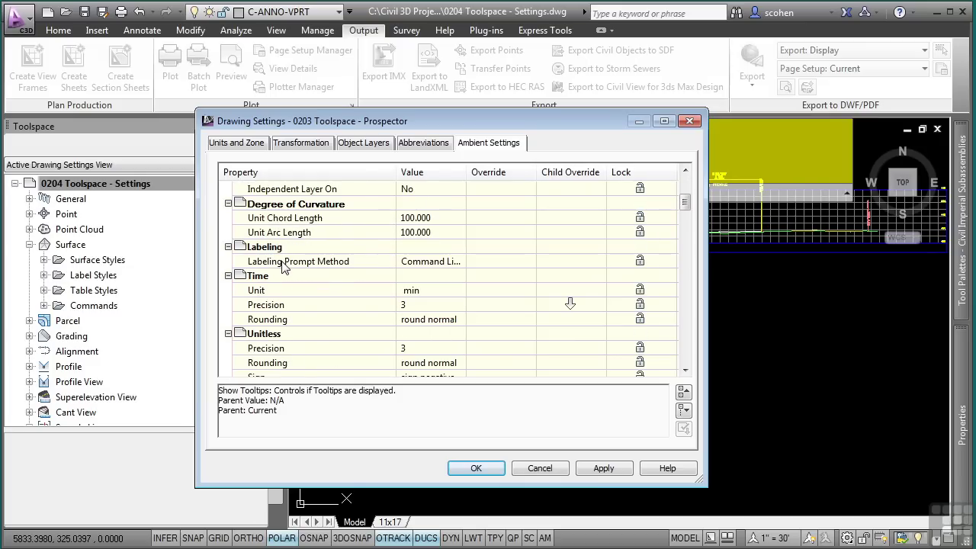
scroll(286, 267, down, 3)
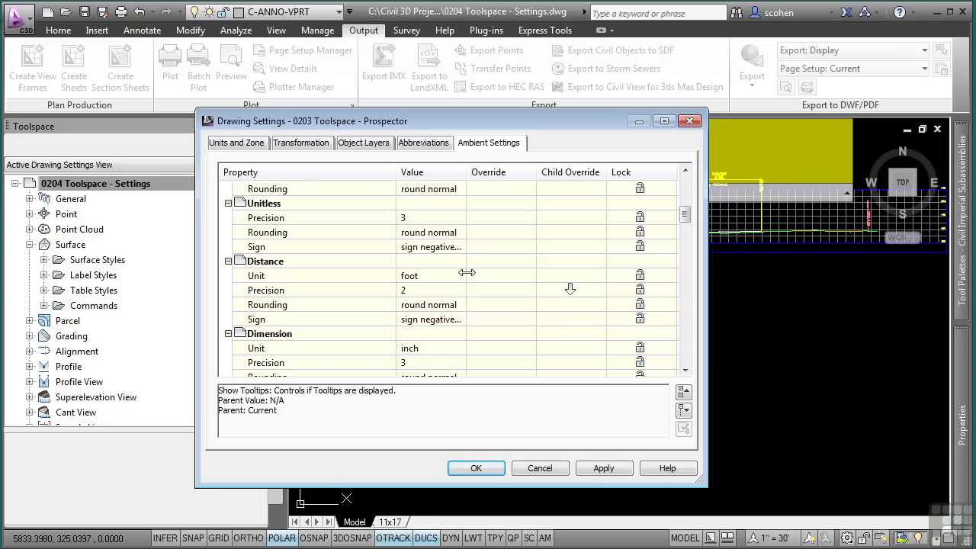
click(476, 467)
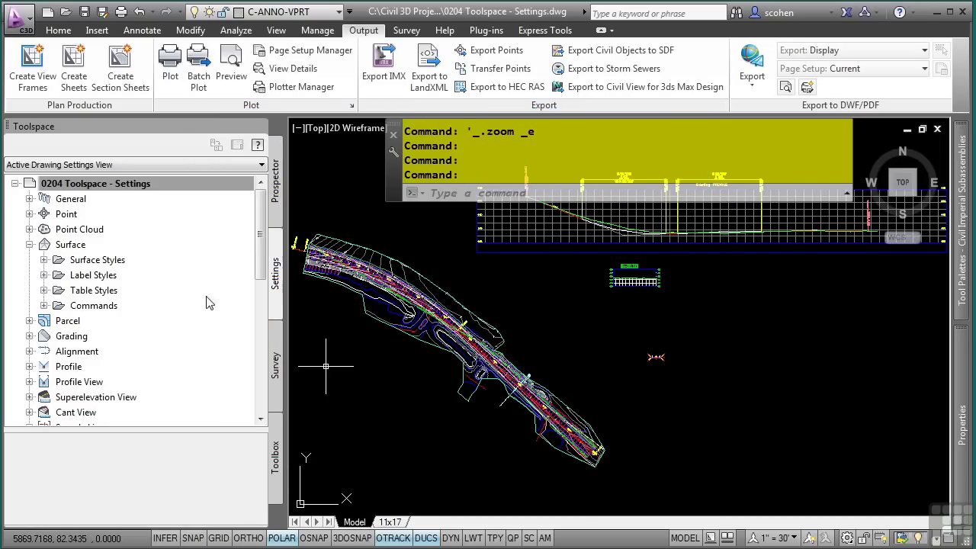
- Review the Surface feature settings for default styles, surface defaults and contour labeling defaults, and close them without changes
right_click(80, 246)
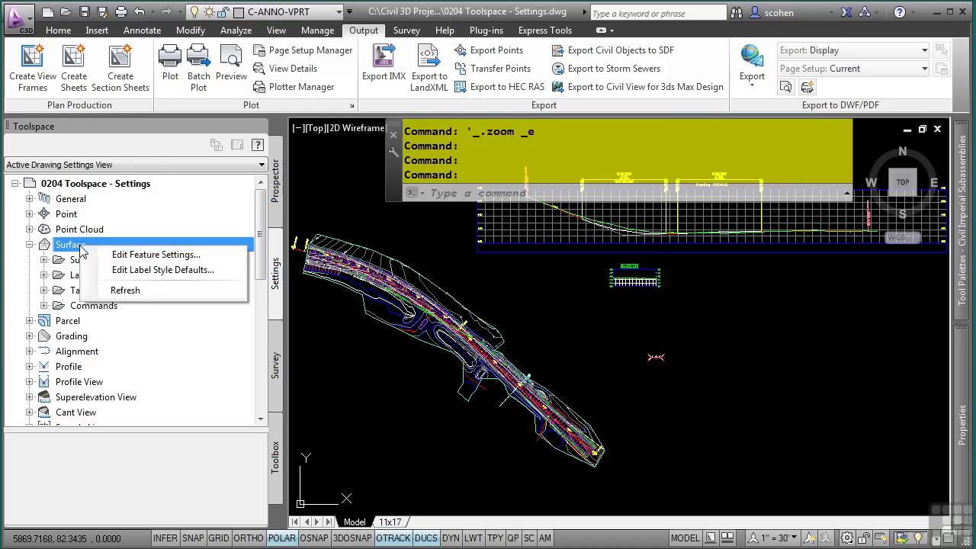
click(122, 255)
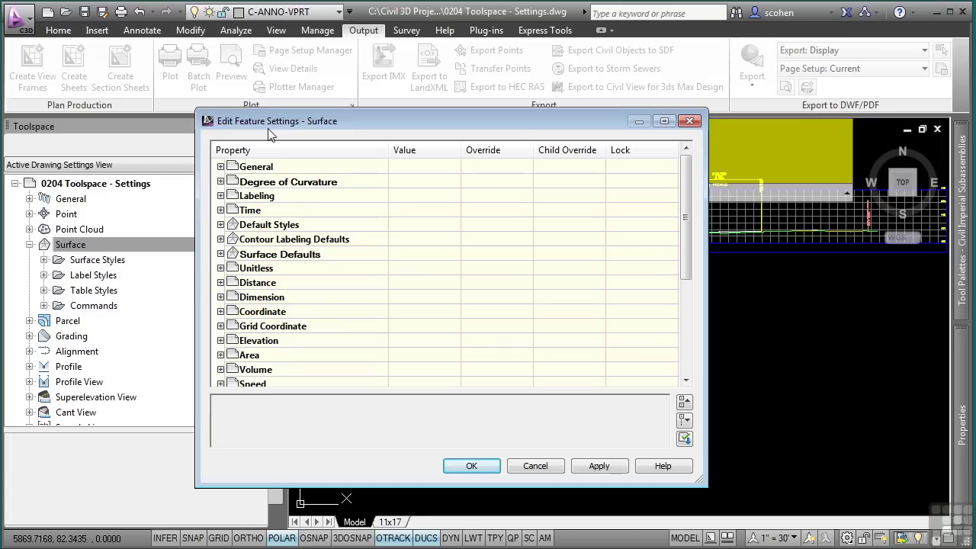
click(224, 225)
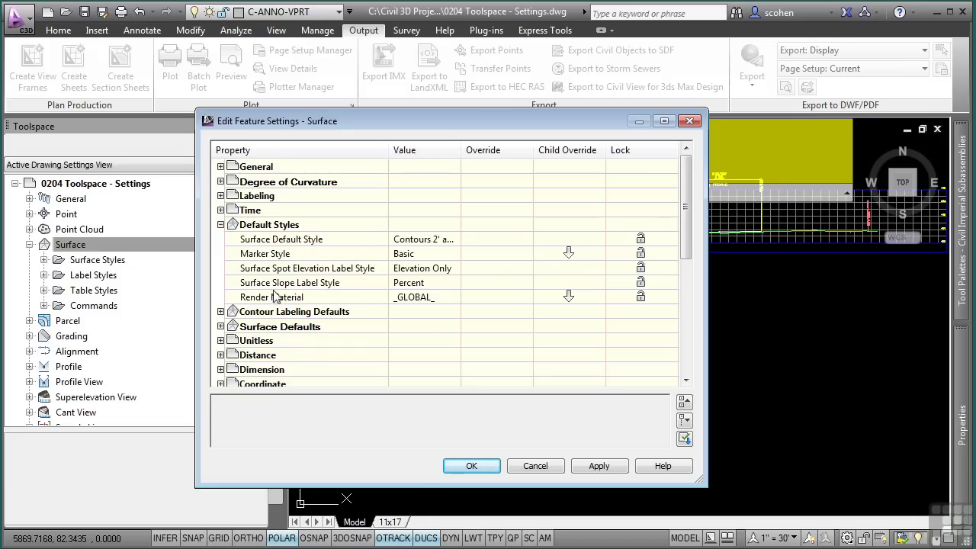
click(222, 327)
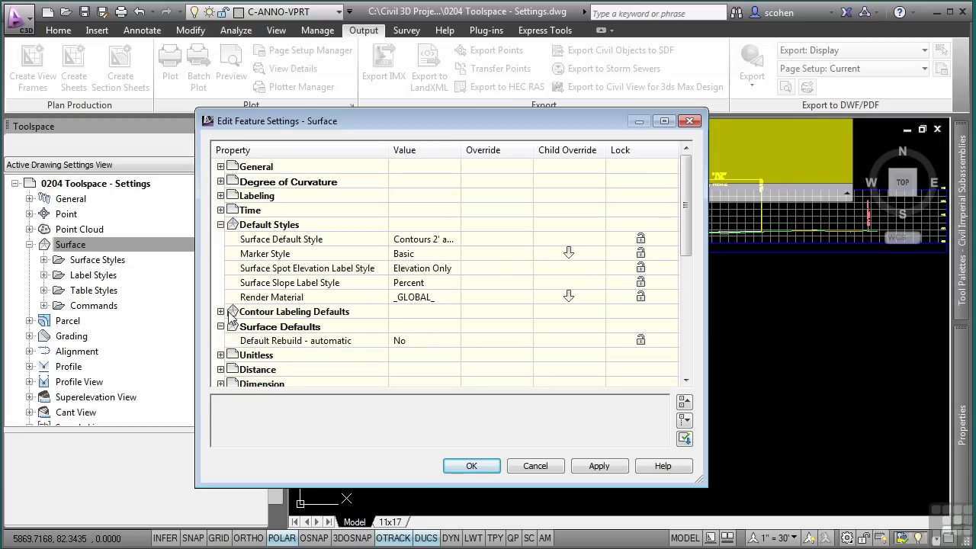
click(221, 312)
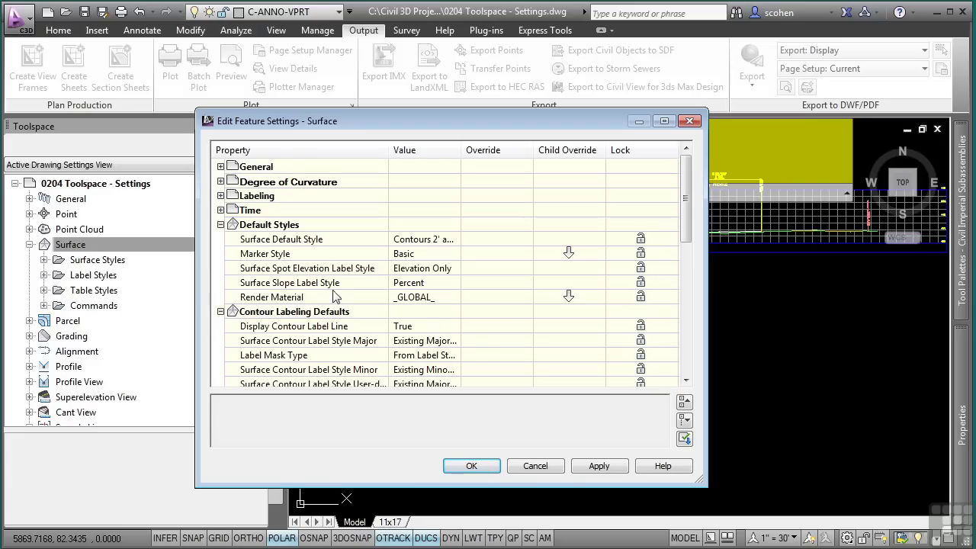
click(536, 466)
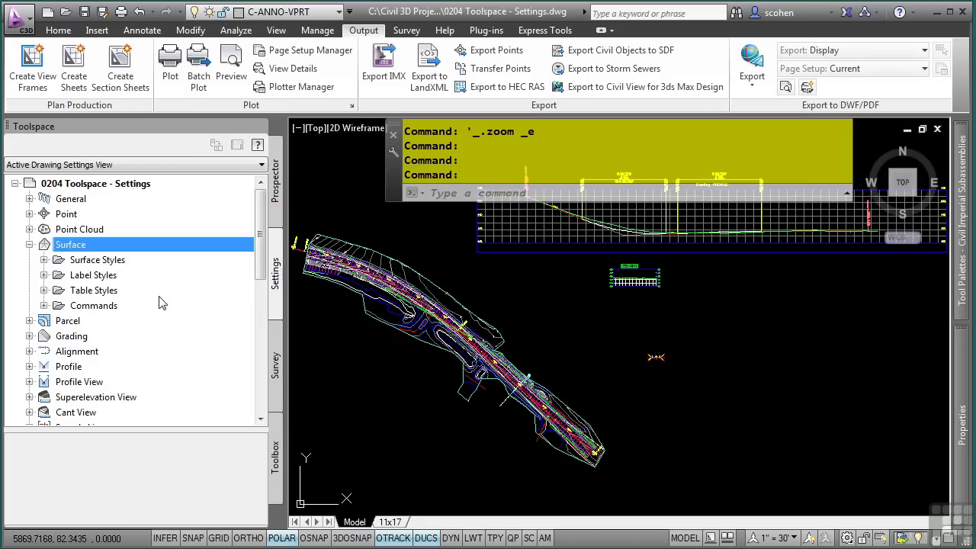
- Review the Add data options in the AddSurfaceContours command settings and close them without changes
click(44, 305)
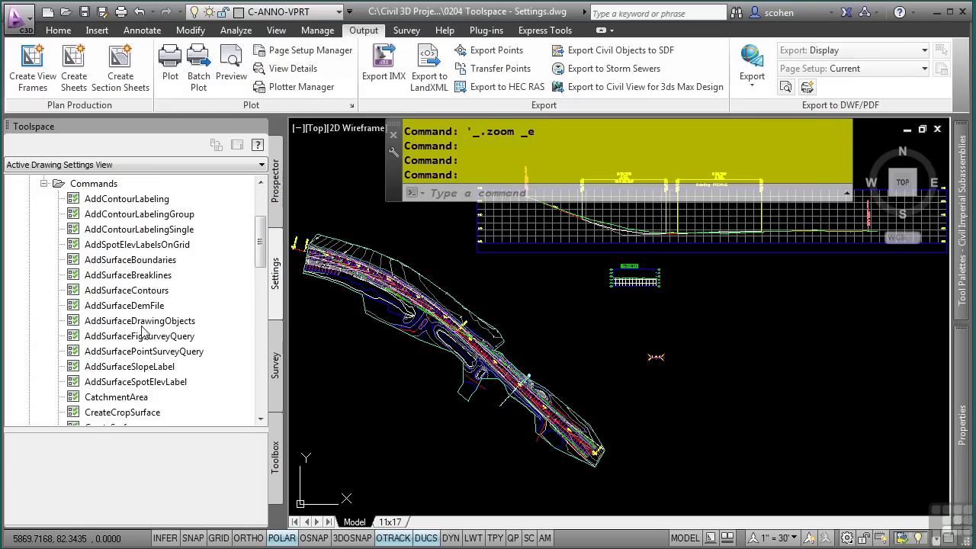
right_click(142, 297)
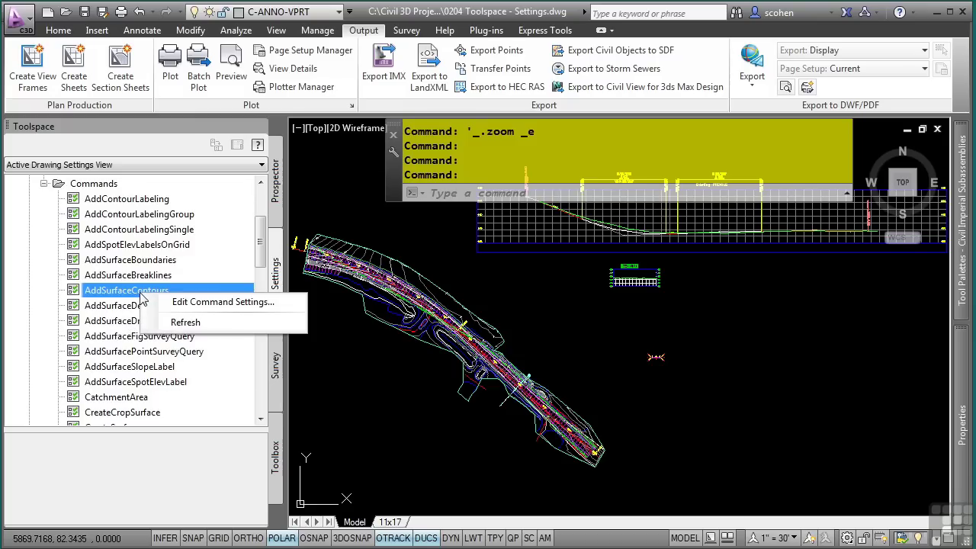
click(199, 302)
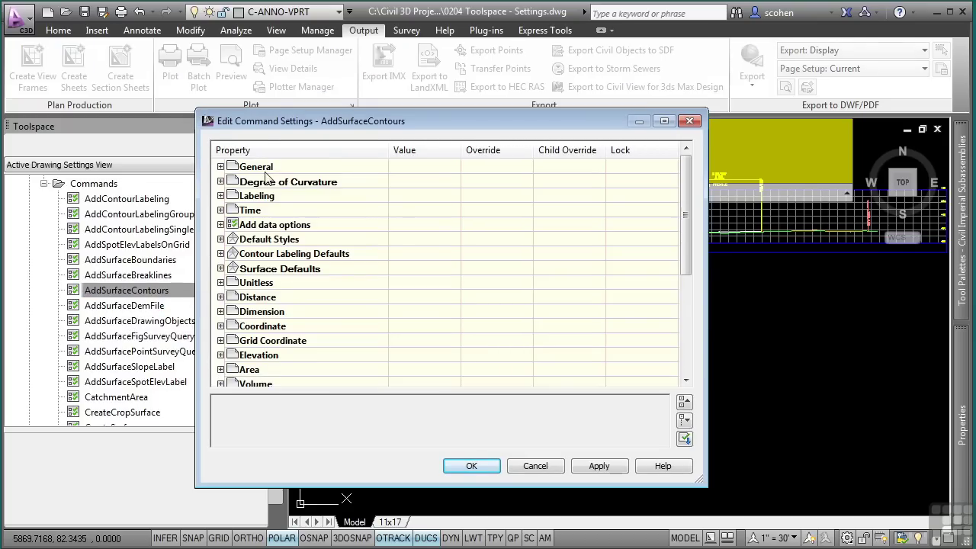
click(219, 225)
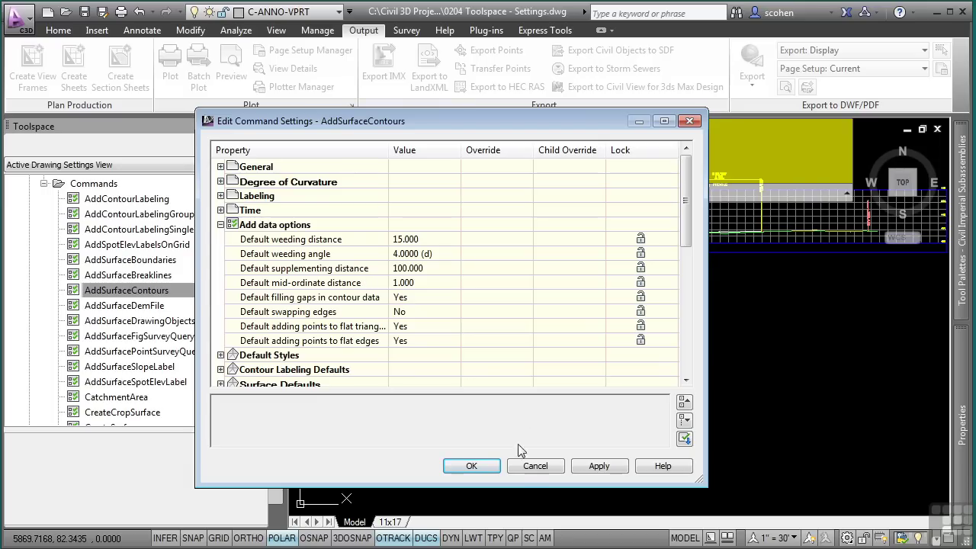
click(531, 466)
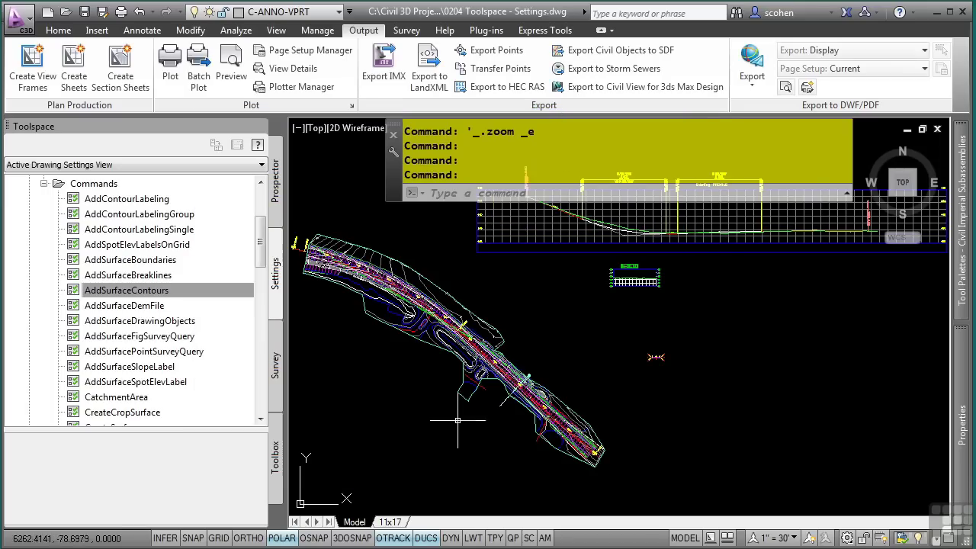
- Collapse the Commands folder and the Surface branch in the settings tree
click(44, 183)
scroll(70, 236, up, 3)
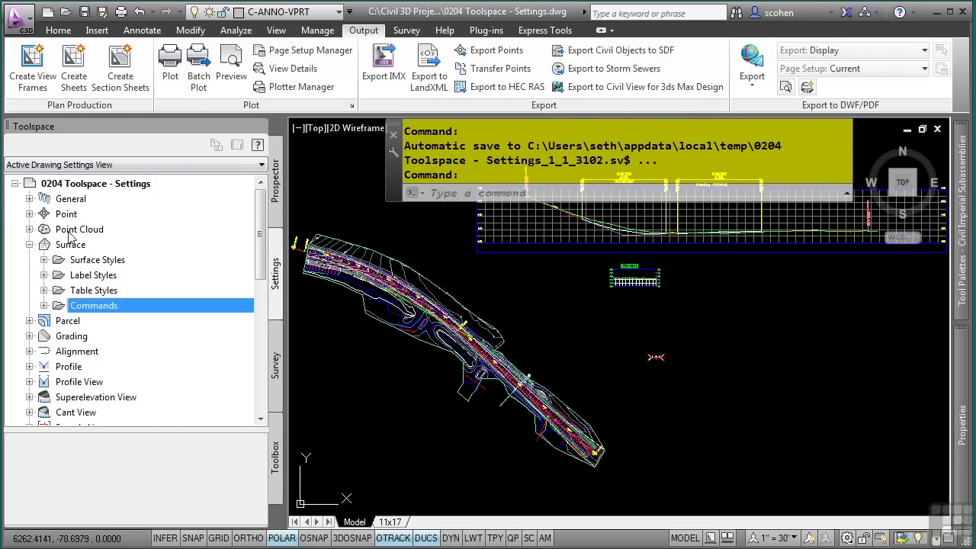
click(28, 244)
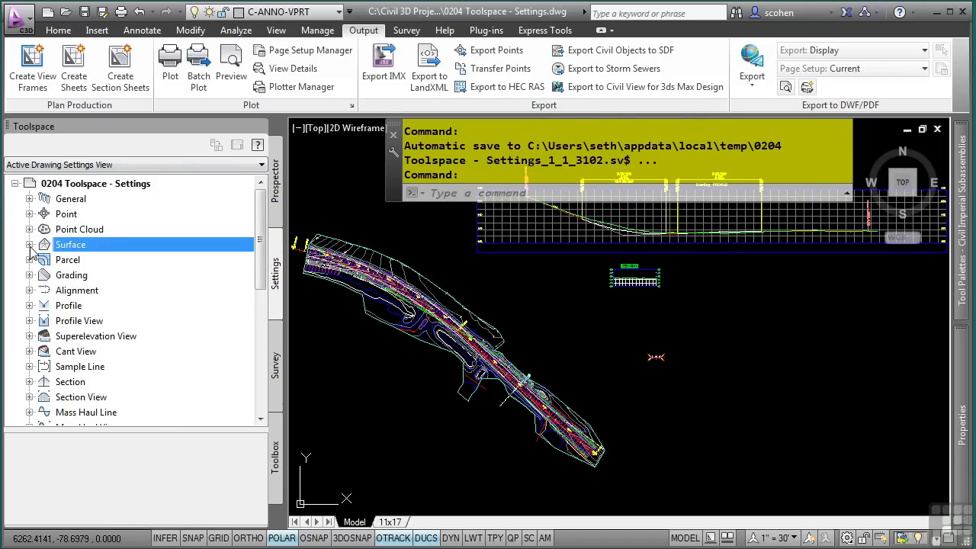
- Review the drawing's label style defaults with all categories expanded, try the child override on the Layer property, and cancel the changes
right_click(128, 189)
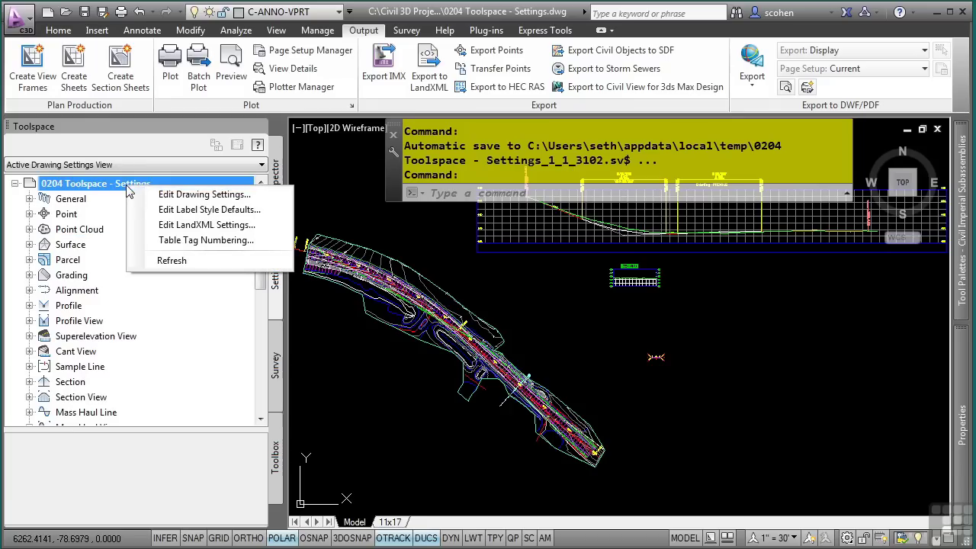
click(162, 213)
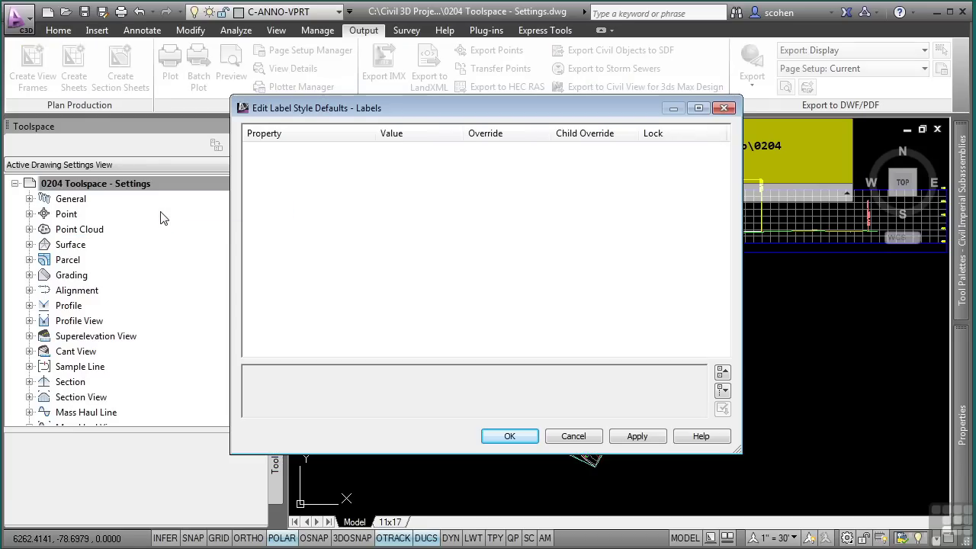
click(722, 390)
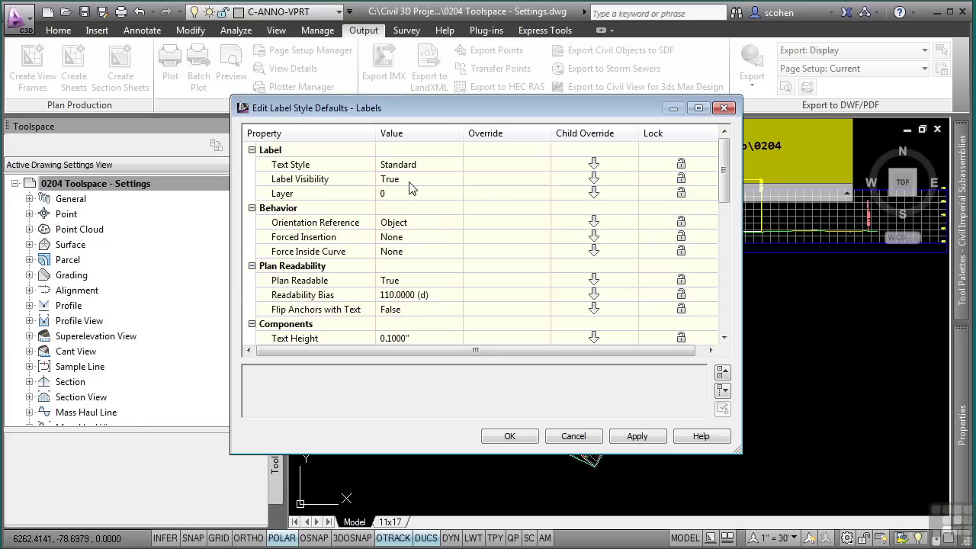
click(595, 194)
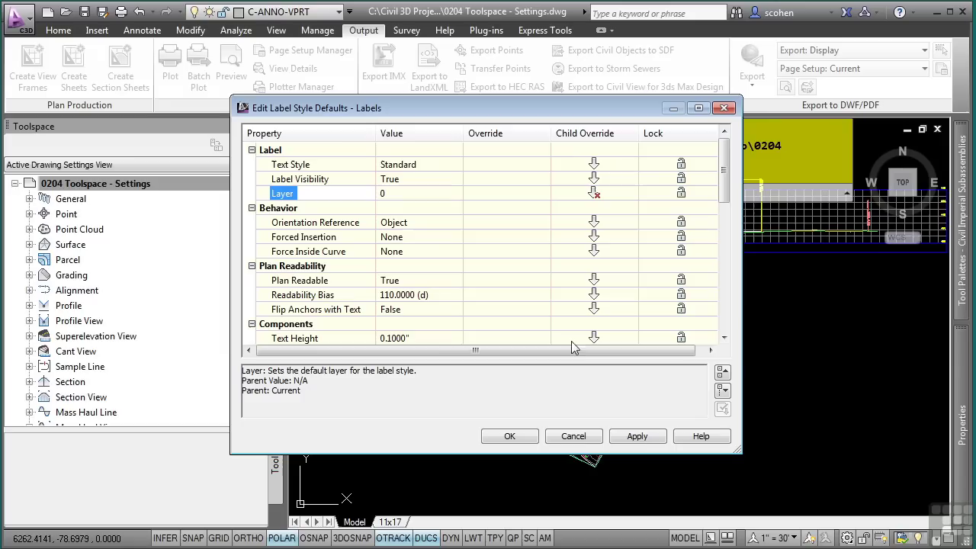
click(574, 436)
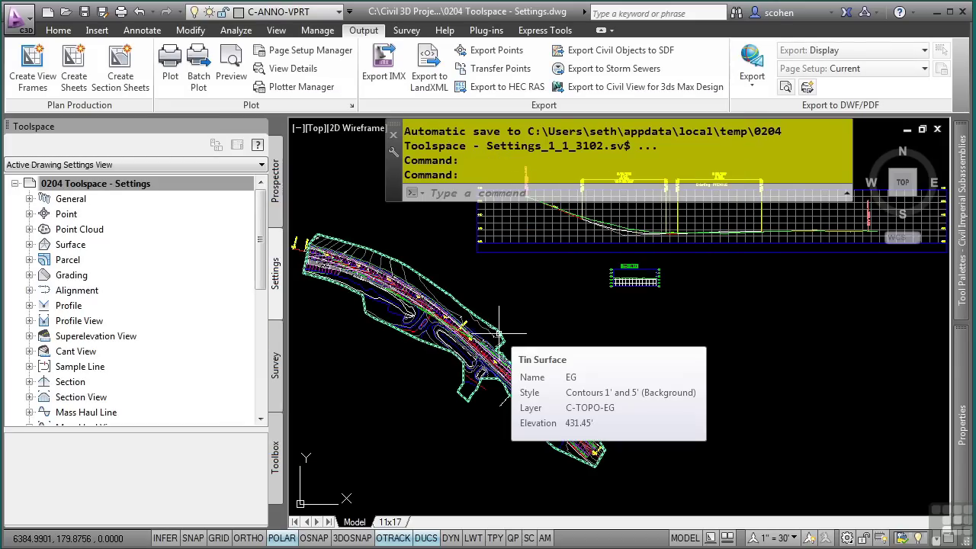
- Save the drawing and load the _AutoCAD Civil 3D (Metric) NCS.dwt template as the source for a style import
mouse_move(418, 314)
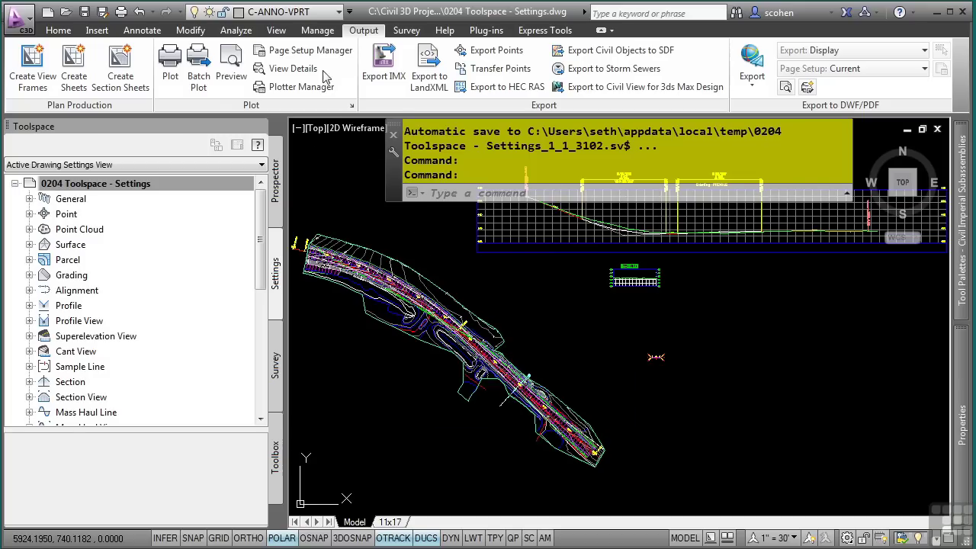
click(321, 32)
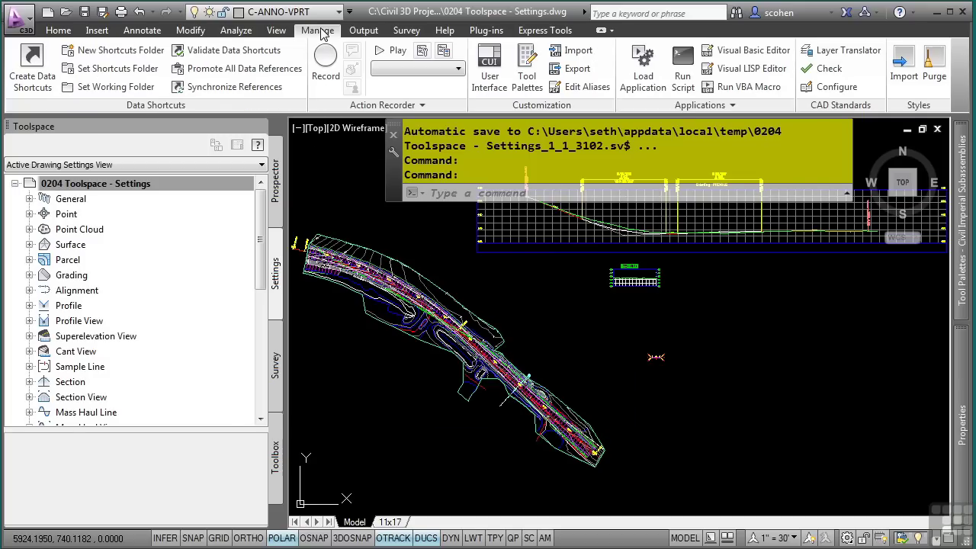
click(915, 76)
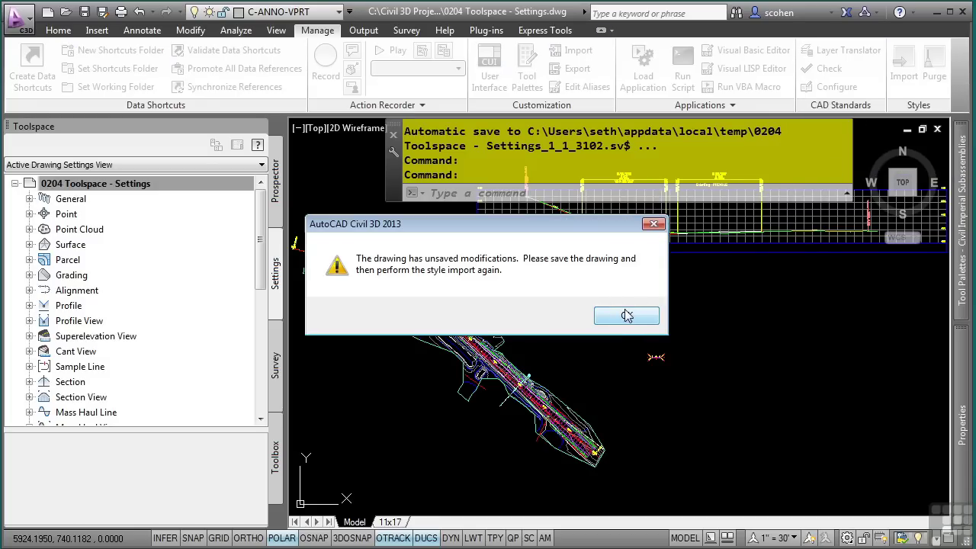
click(623, 319)
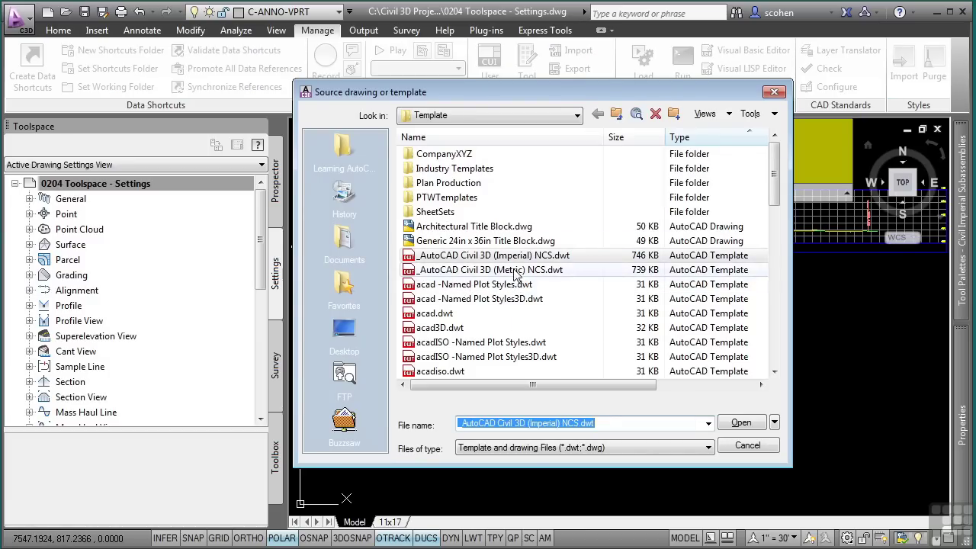
click(477, 271)
double_click(478, 271)
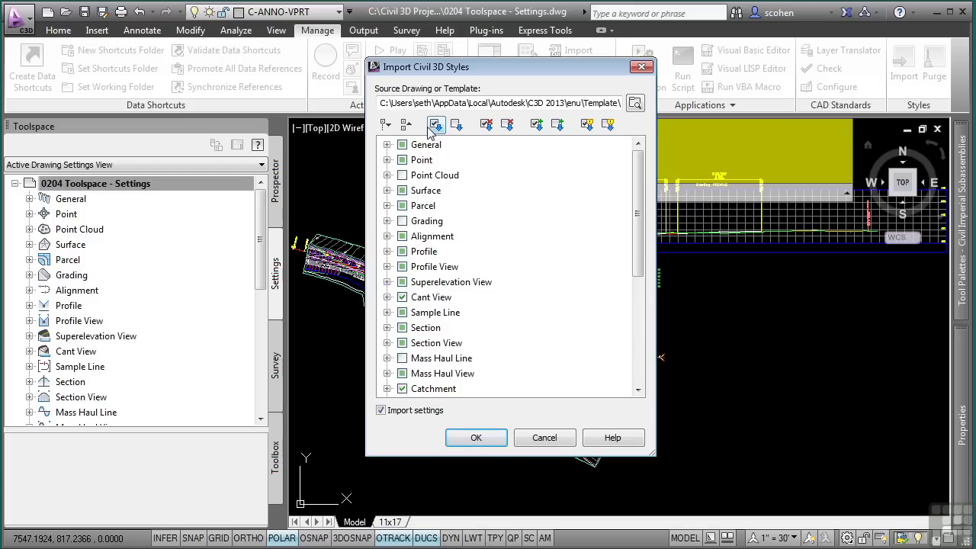
- Clear the import selection except for Surface, examine how the Alignment Styles would be affected, and cancel the import
click(457, 126)
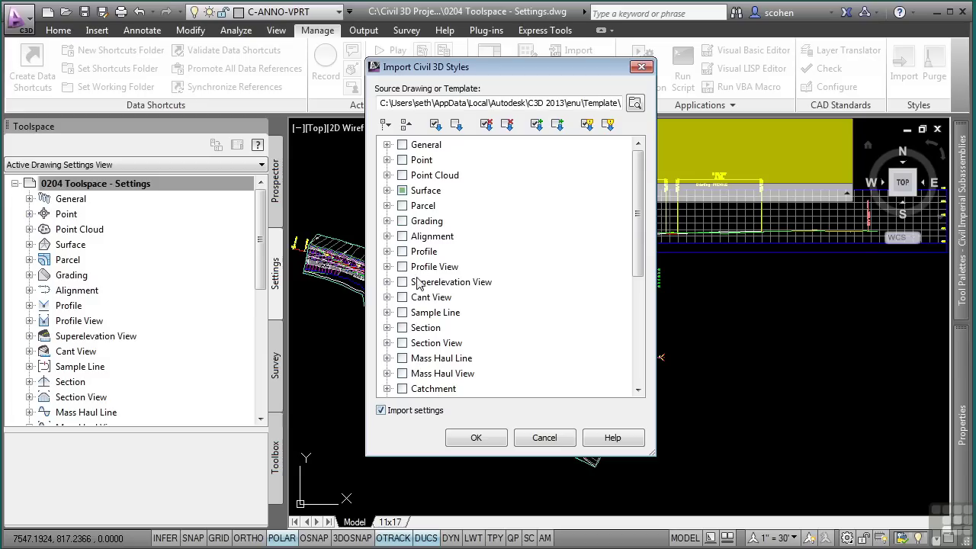
click(388, 237)
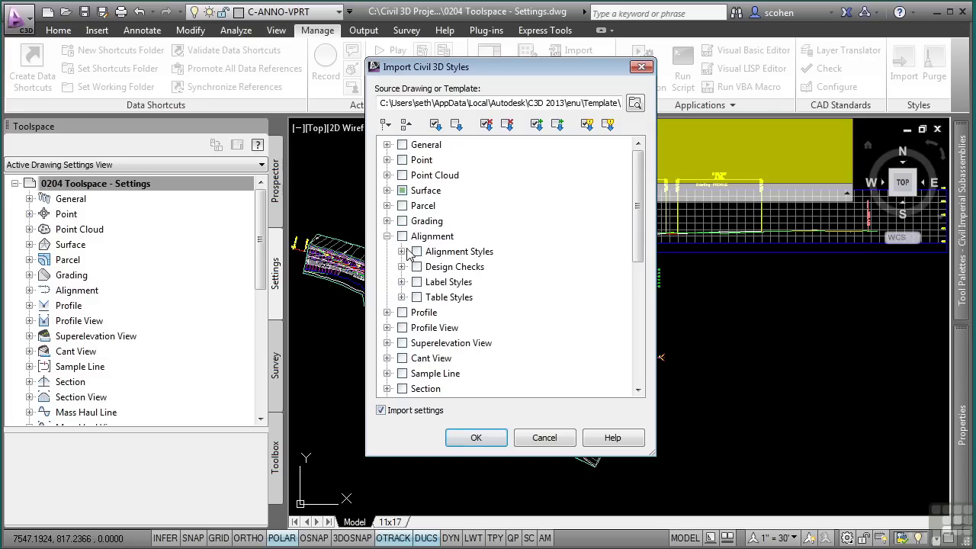
click(402, 252)
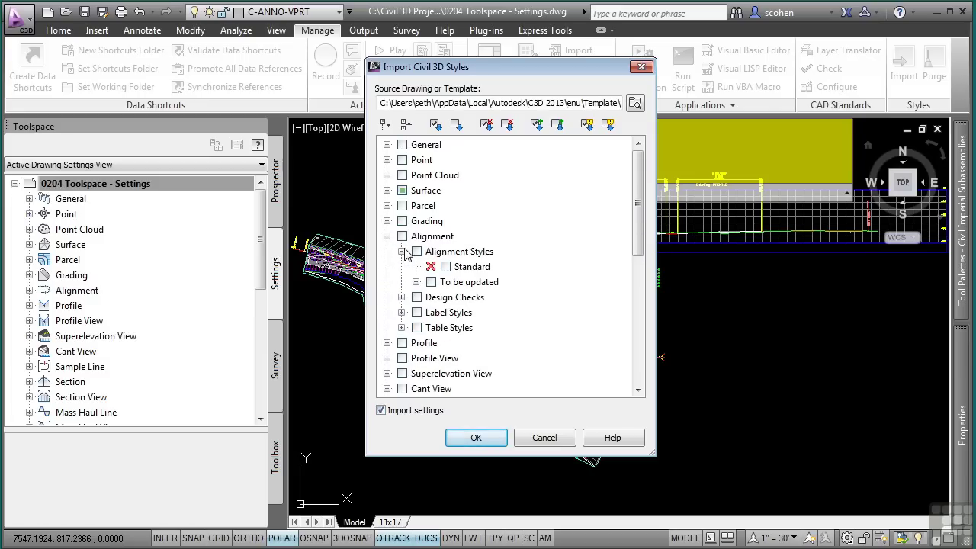
click(543, 437)
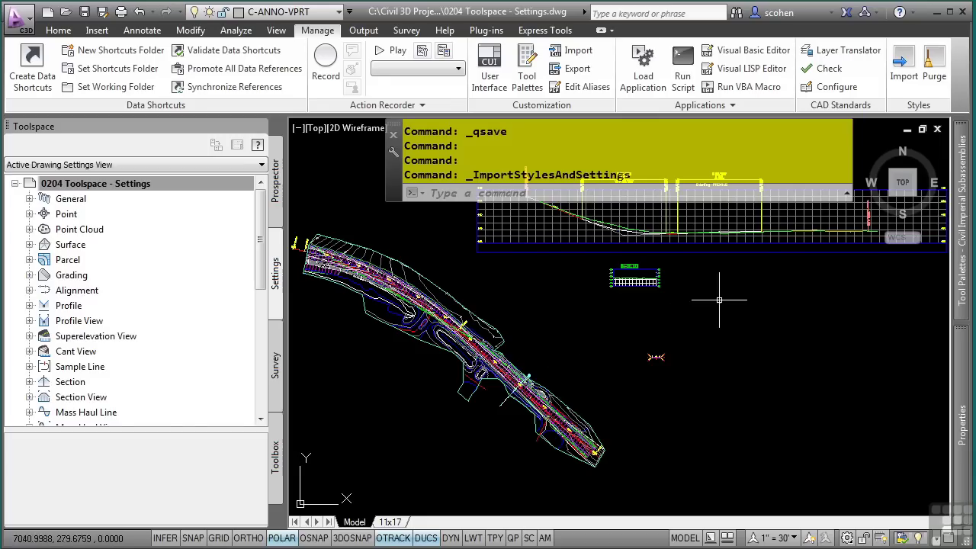